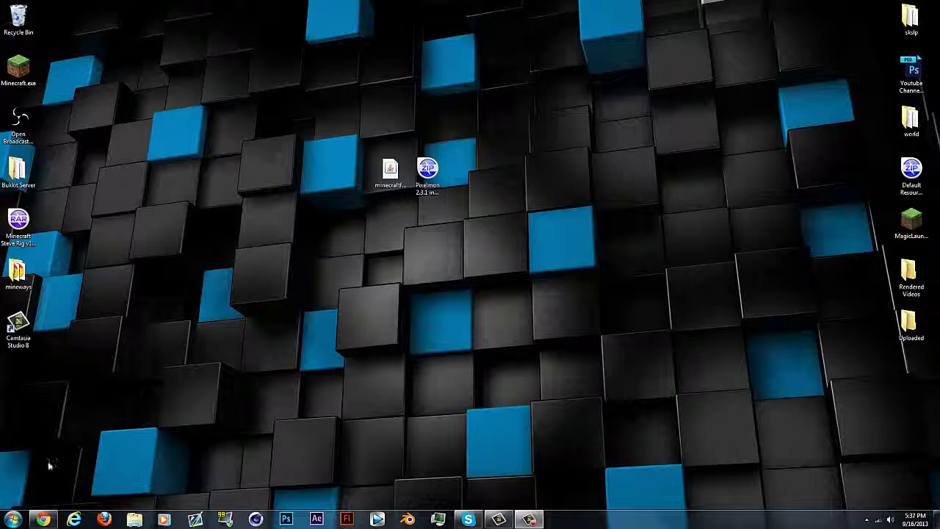
# - Open the Roaming application data folder using %appdata%
pyautogui.click(12, 519)
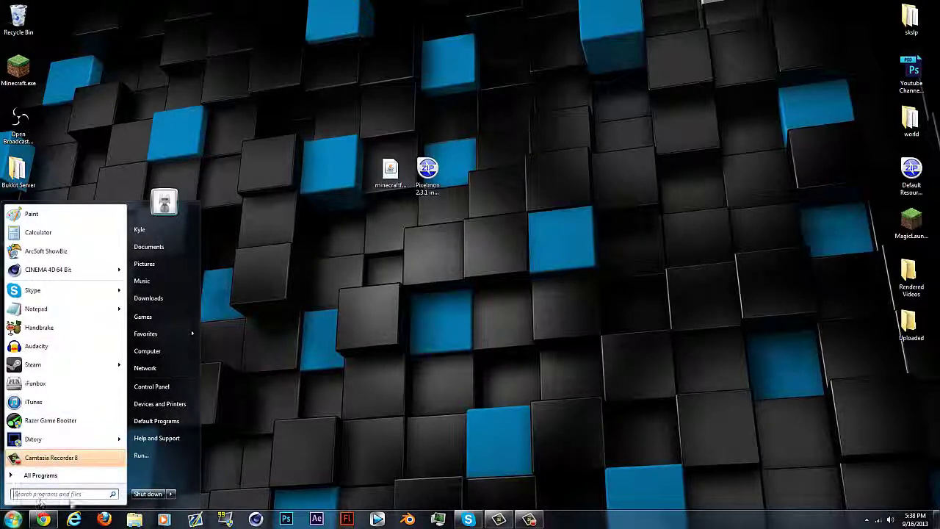
pyautogui.write('%app')
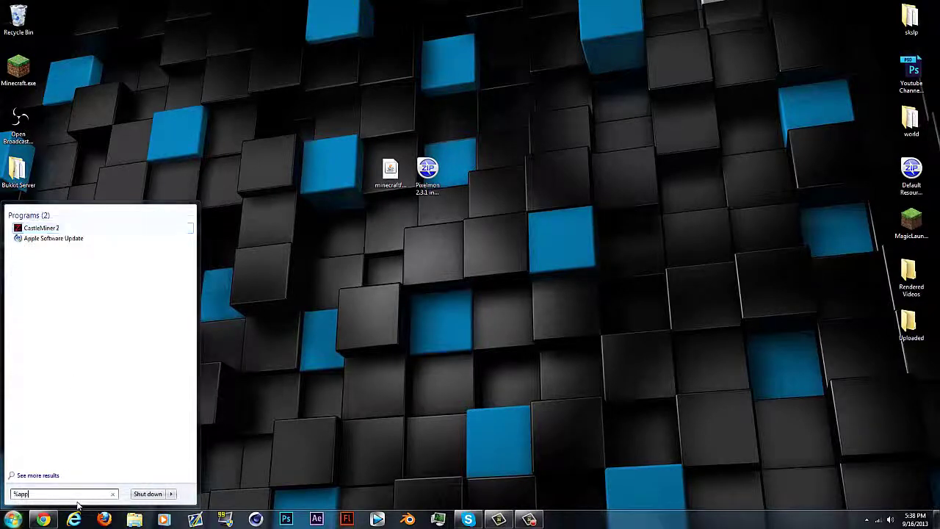
pyautogui.write('data%')
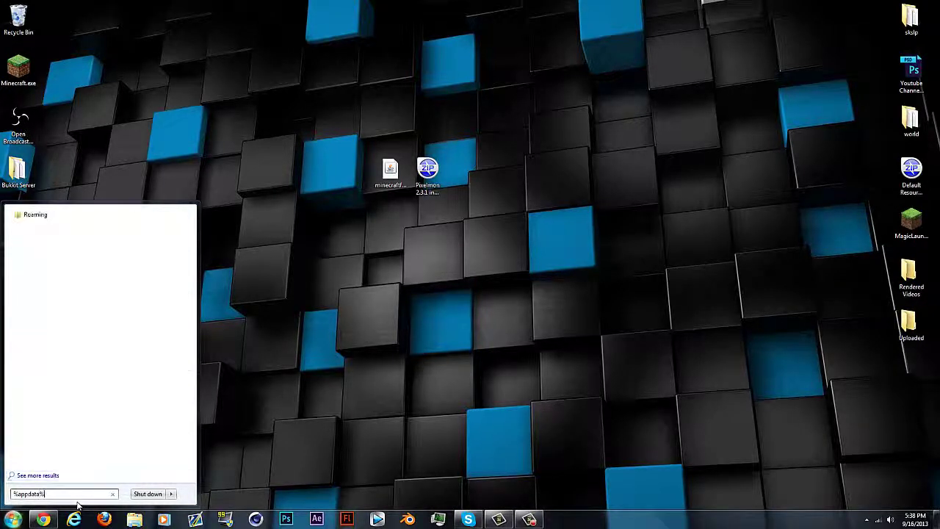
pyautogui.press('Return')
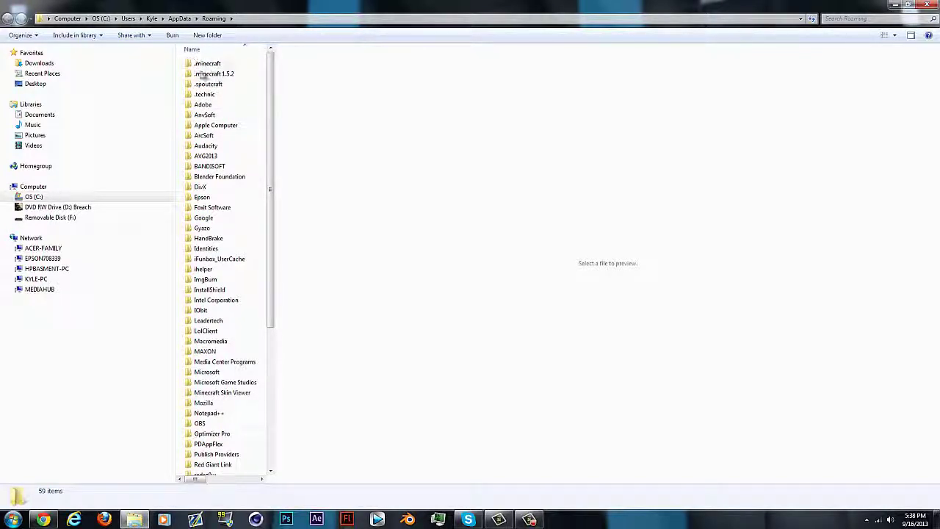
# - Delete the .minecraft folder from Roaming and minimize the folder window
pyautogui.click(218, 65)
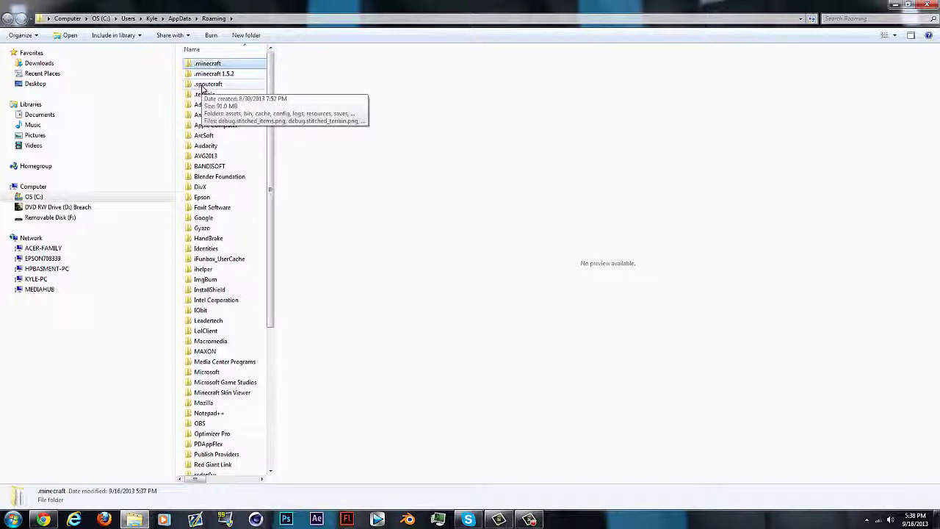
pyautogui.press('Delete')
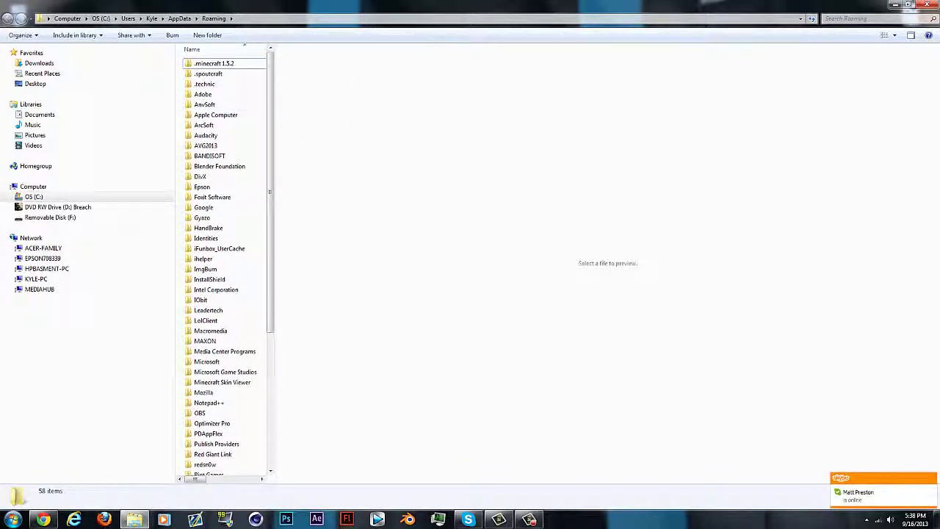
pyautogui.click(896, 6)
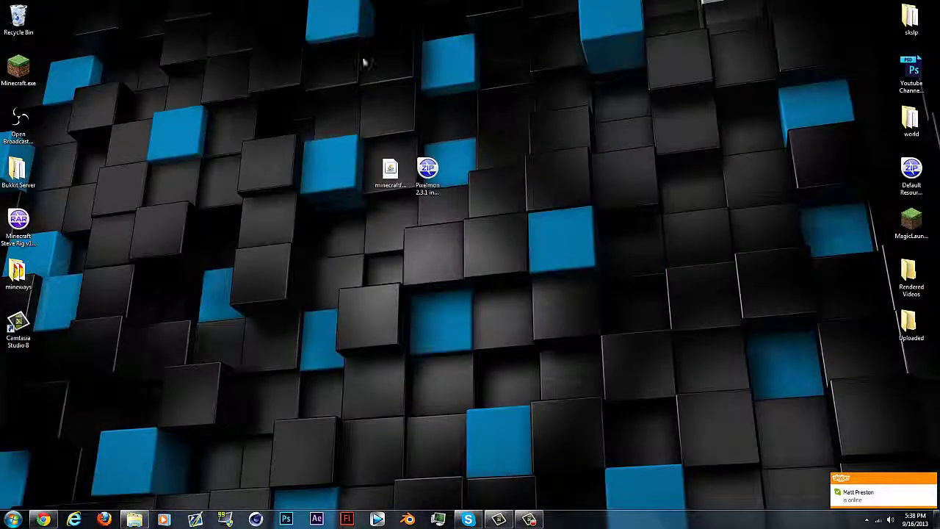
# - Start Minecraft 1.6.2 from the launcher so it downloads fresh files, and close the game at its main menu
pyautogui.doubleClick(19, 70)
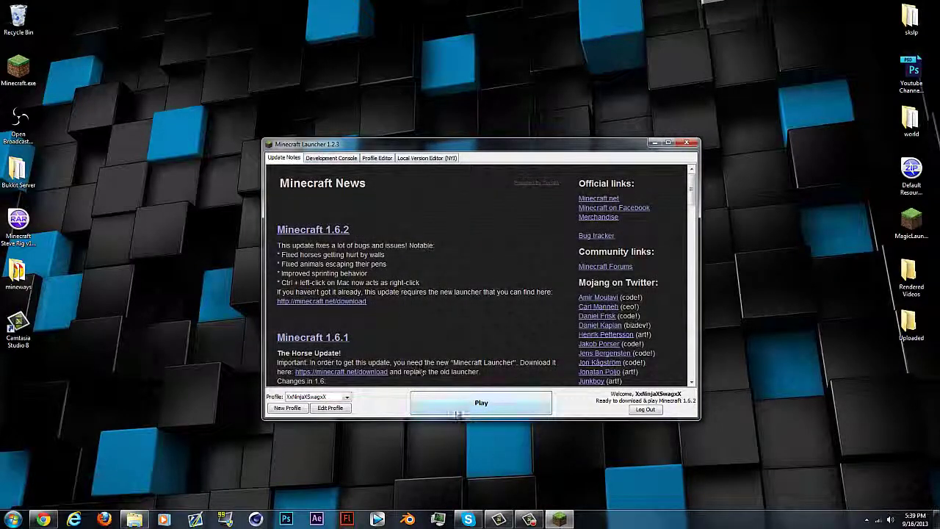
pyautogui.click(470, 404)
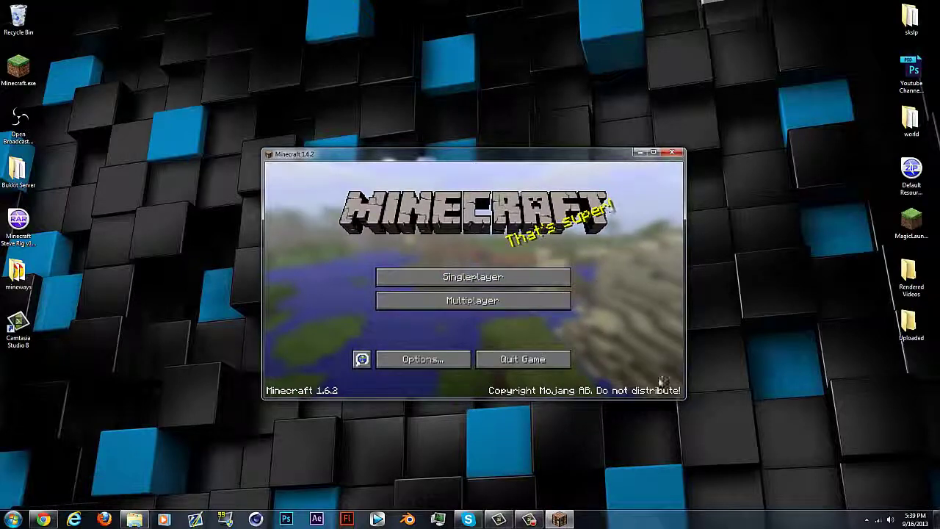
pyautogui.click(671, 155)
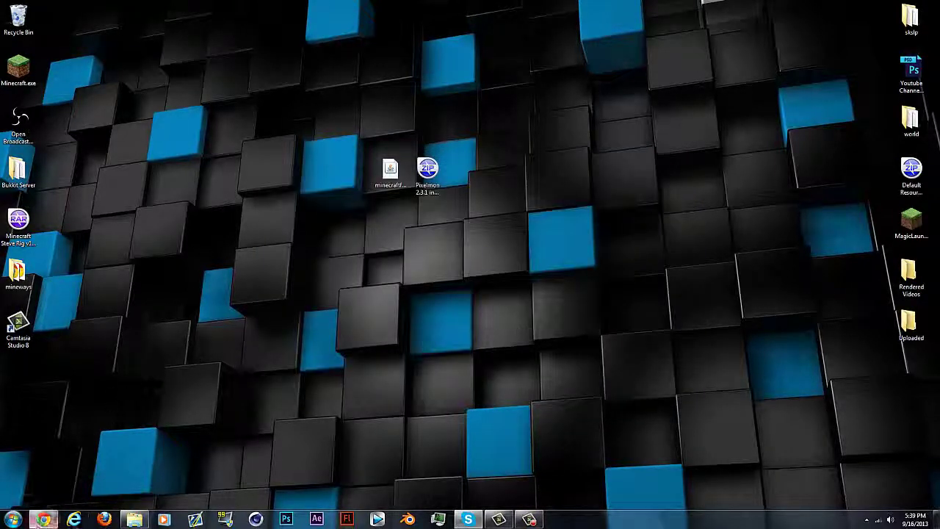
# - Switch to Chrome and find the Pixelmon 2.3 Install download links on the Pixelmon downloads page
pyautogui.click(43, 519)
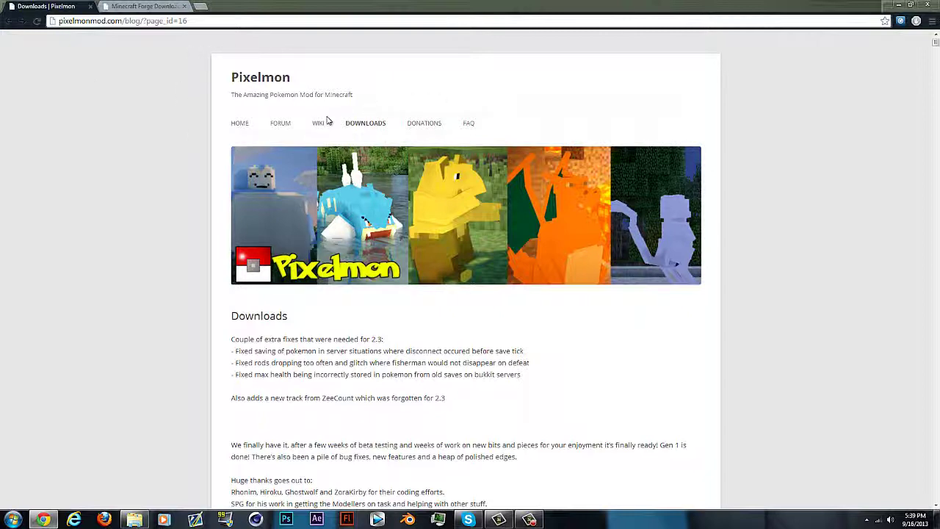
pyautogui.scroll(-3, 201, 105)
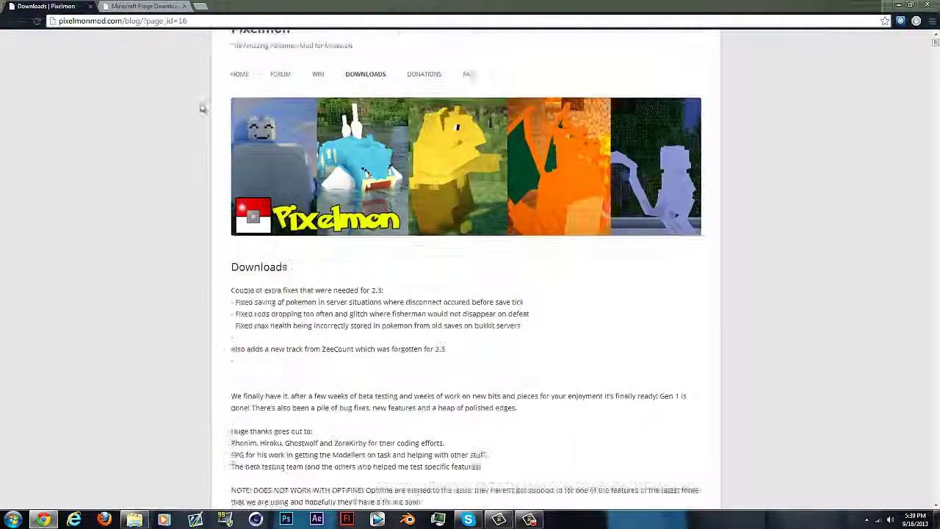
pyautogui.scroll(3, 214, 130)
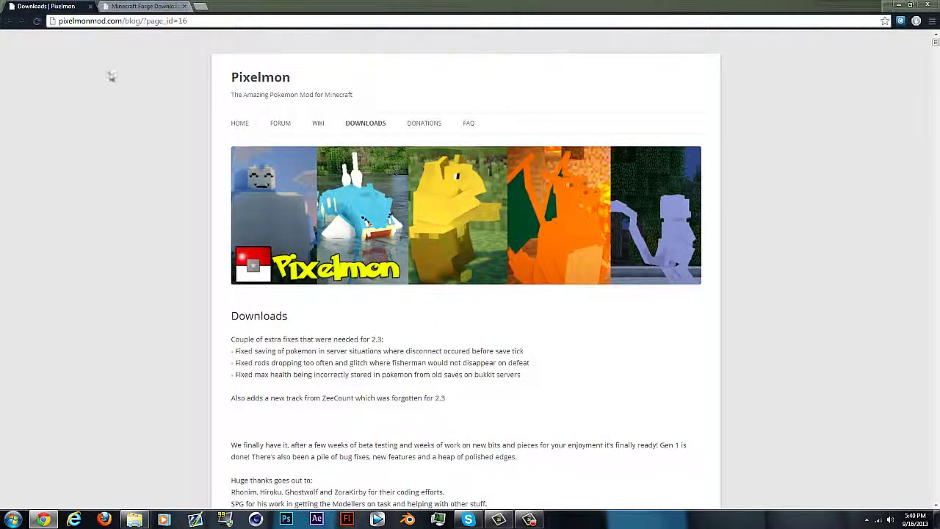
pyautogui.scroll(-2, 333, 157)
pyautogui.scroll(-20, 388, 193)
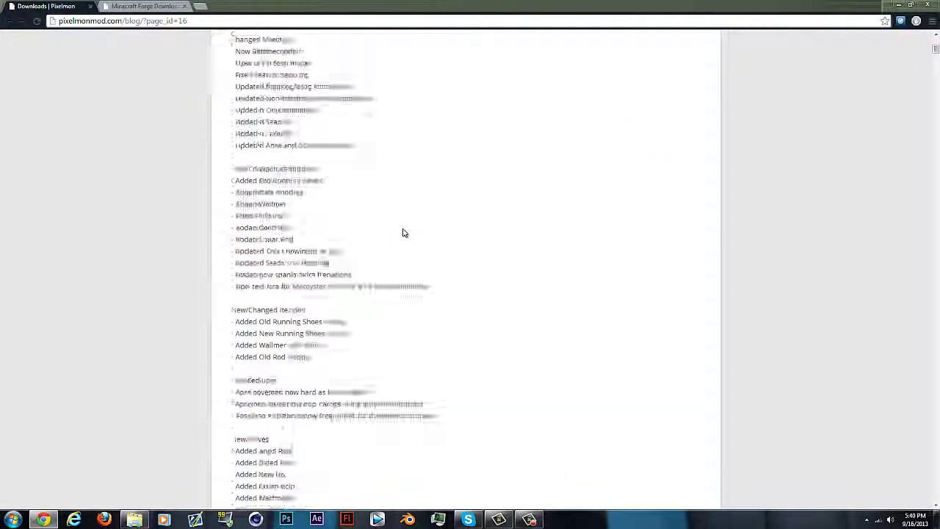
pyautogui.scroll(-4, 400, 240)
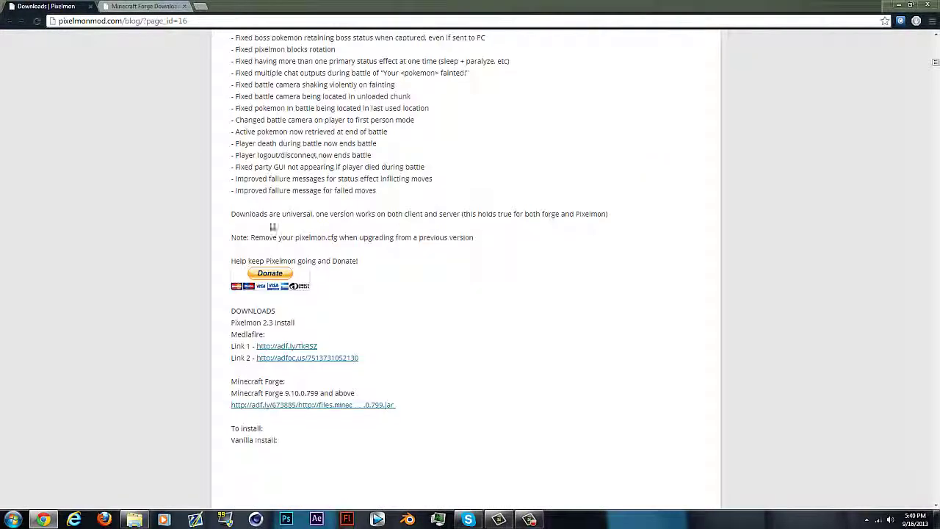
# - Open Mediafire Link 1 for Pixelmon 2.3 Install and skip the ad to reach the file's download page
pyautogui.moveTo(231, 311); pyautogui.dragTo(288, 312)
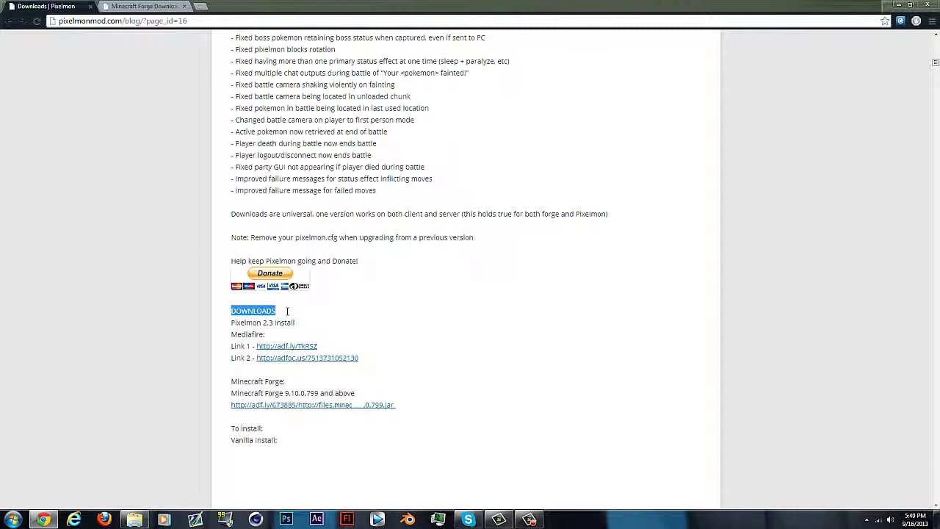
pyautogui.moveTo(230, 323); pyautogui.dragTo(261, 329)
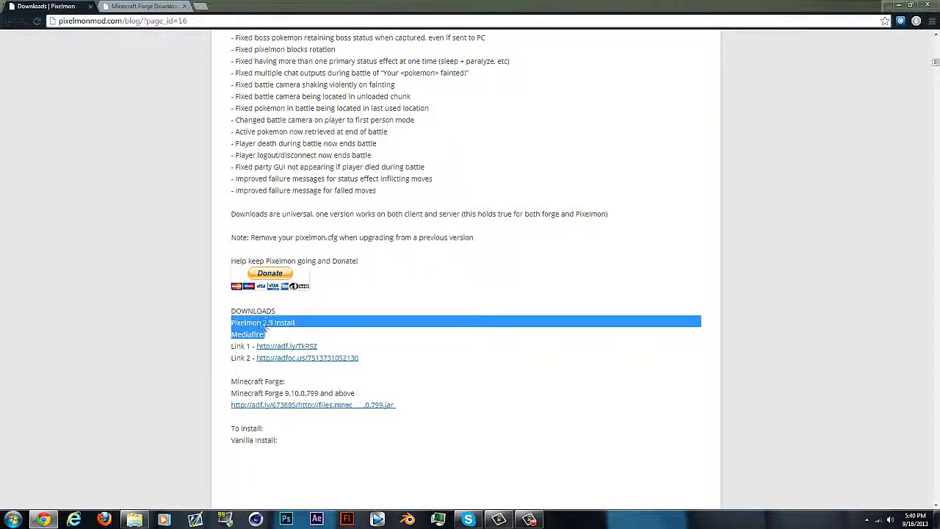
pyautogui.click(248, 324)
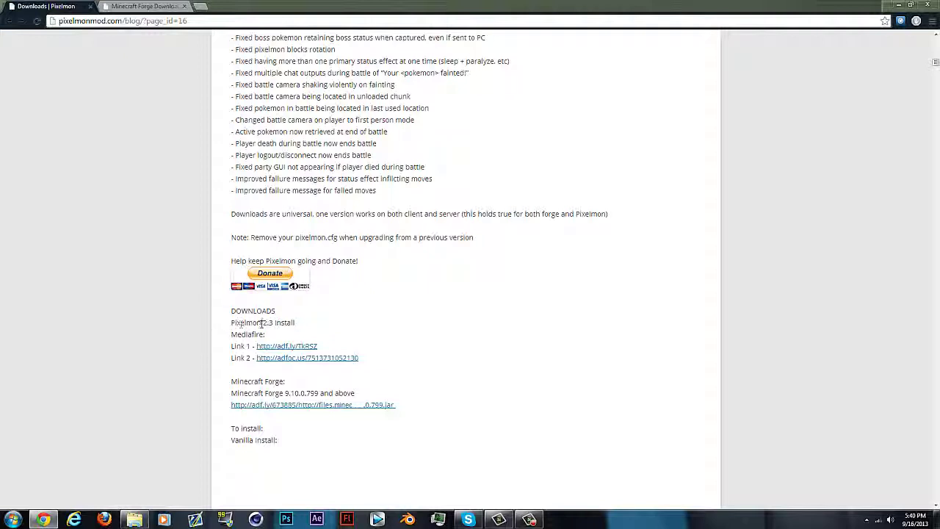
pyautogui.scroll(-1, 249, 330)
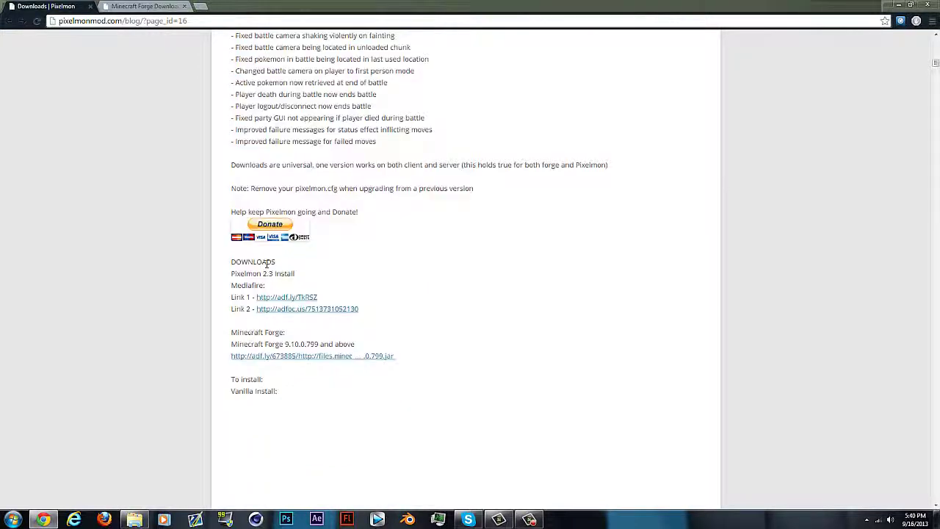
pyautogui.moveTo(230, 300); pyautogui.dragTo(243, 298)
pyautogui.click(237, 299)
pyautogui.click(287, 298)
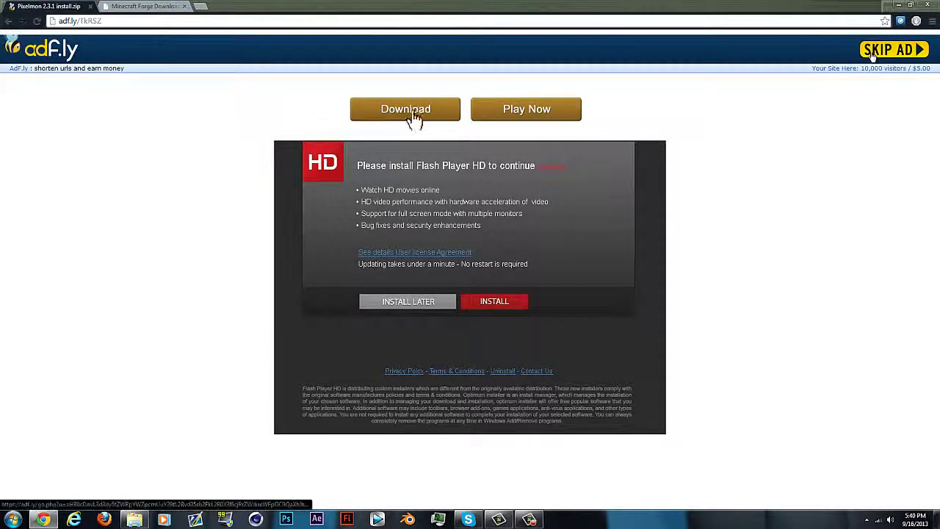
pyautogui.click(872, 55)
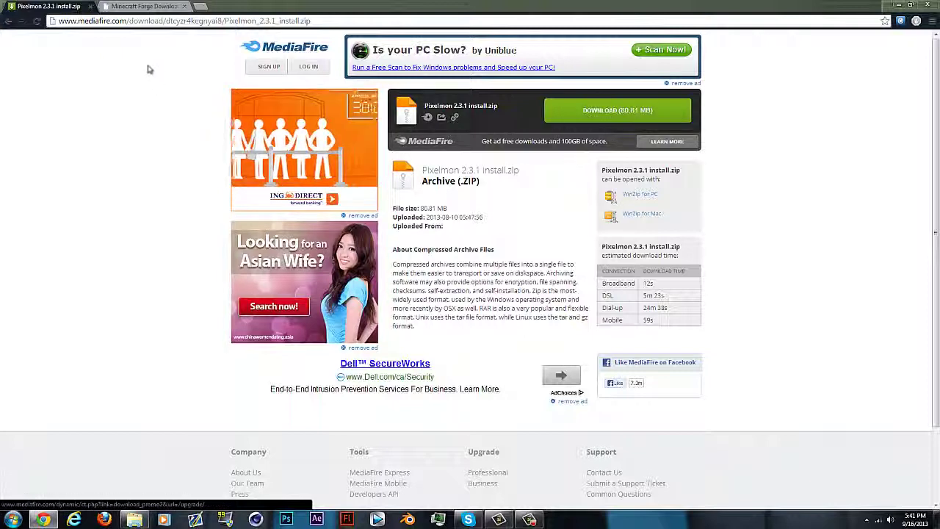
# - Look up the Recommended-1.6.2 release on the Minecraft Forge Downloads page
pyautogui.hotkey('ctrl', 'Tab')
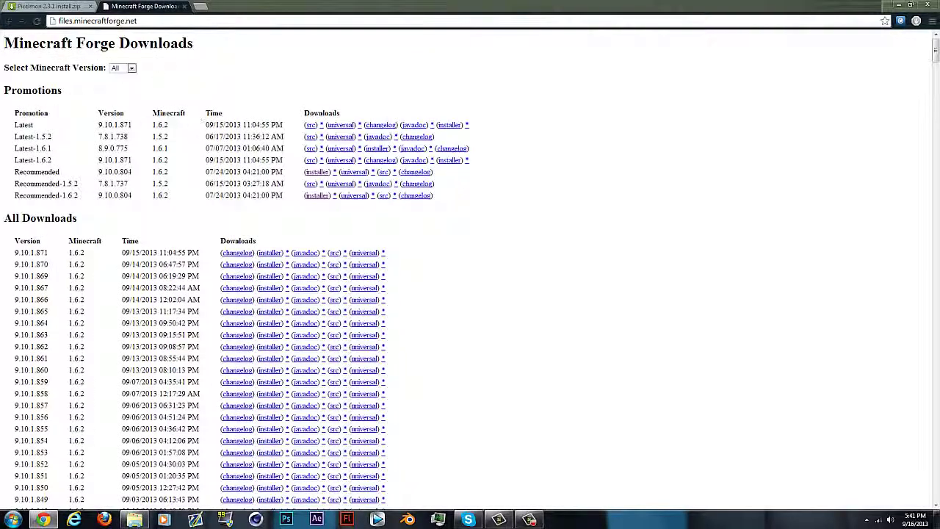
pyautogui.moveTo(4, 44)
pyautogui.mouseDown()
pyautogui.moveTo(163, 45)
pyautogui.moveTo(6, 44)
pyautogui.mouseUp()
pyautogui.moveTo(13, 197); pyautogui.dragTo(73, 197)
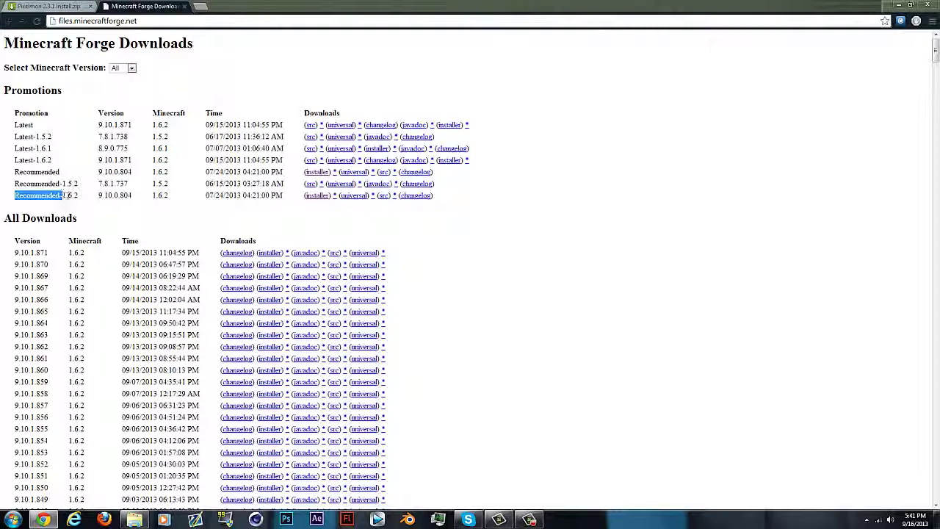
pyautogui.click(63, 197)
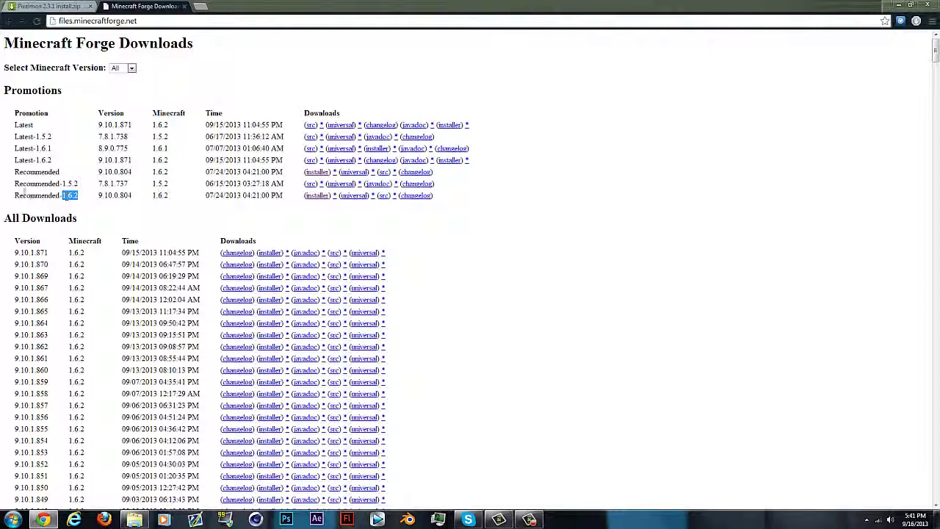
pyautogui.click(27, 196)
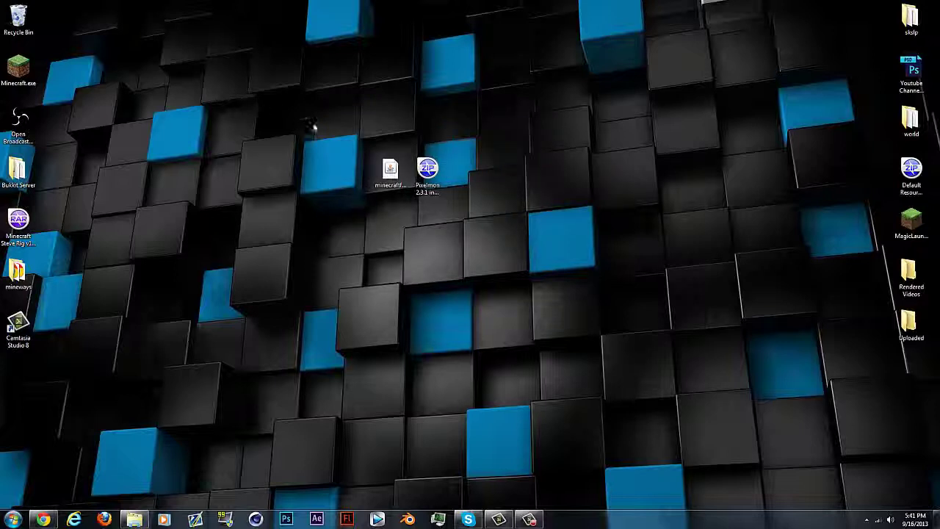
pyautogui.moveTo(317, 126); pyautogui.dragTo(615, 250)
pyautogui.click(505, 223)
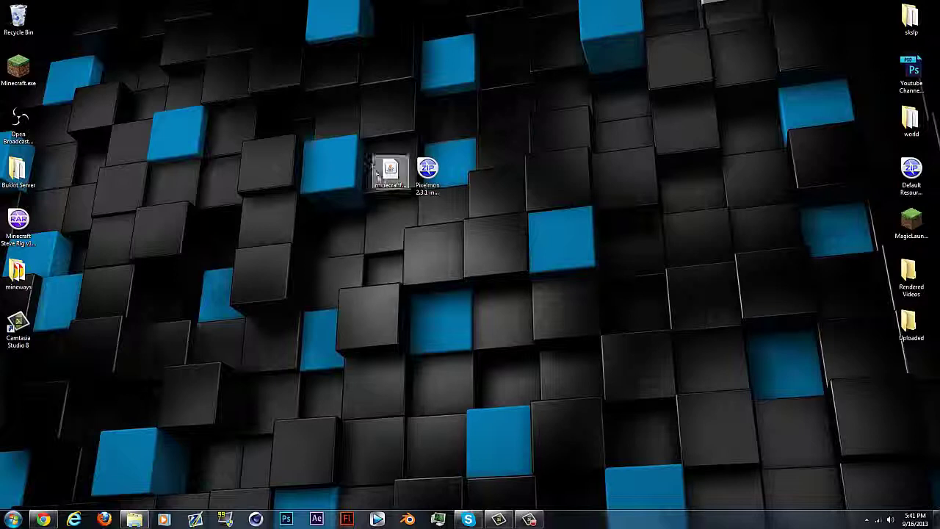
pyautogui.moveTo(380, 171); pyautogui.dragTo(368, 179)
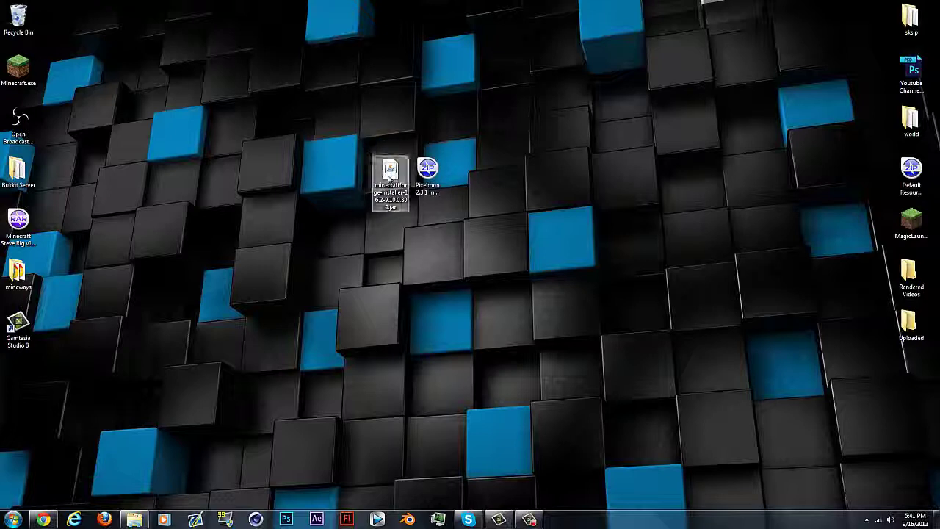
pyautogui.click(382, 177)
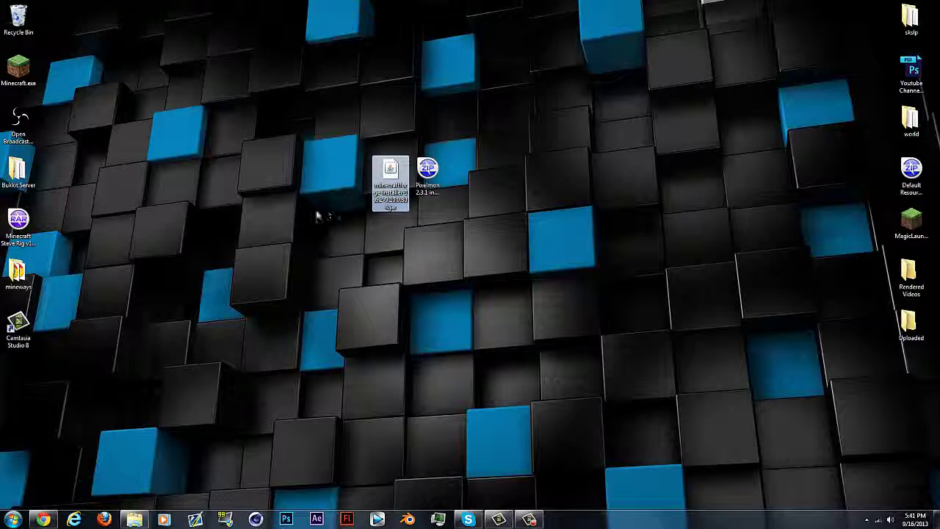
# - Open the desktop file minecraftforge-installer-1.6.2-9.10.0.804.jar with Java(TM) Platform SE binary
pyautogui.doubleClick(389, 175)
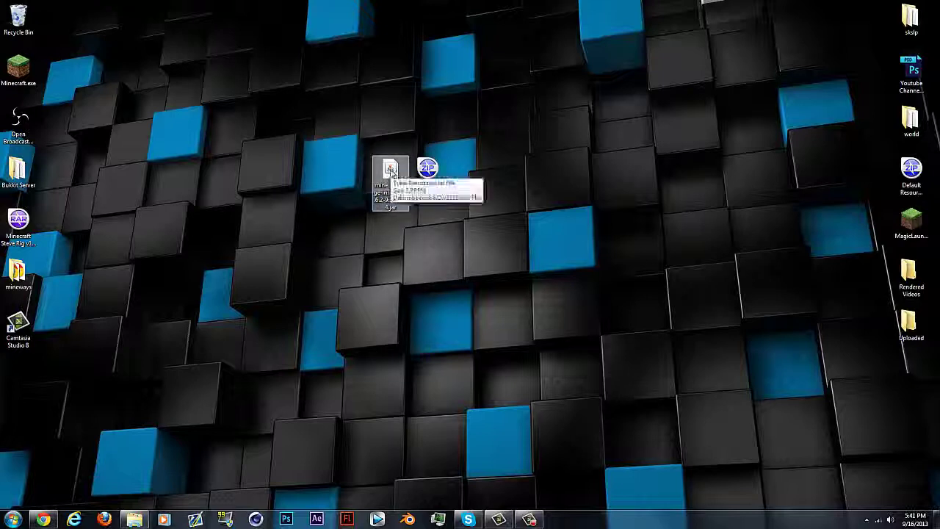
pyautogui.rightClick(390, 169)
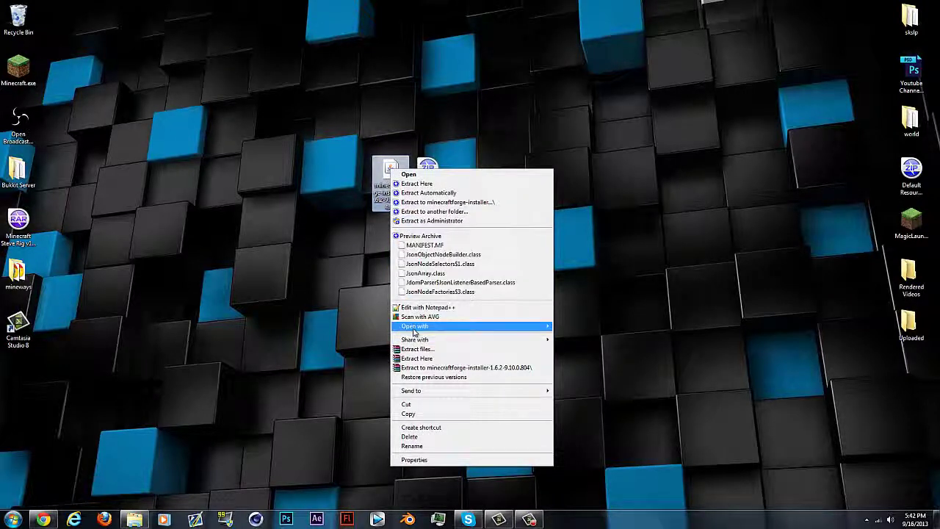
pyautogui.moveTo(438, 327)
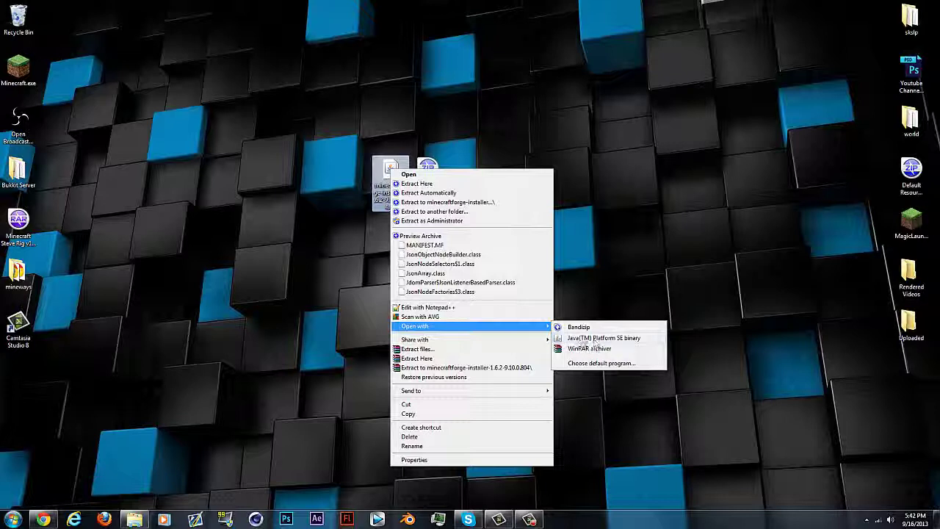
pyautogui.click(581, 338)
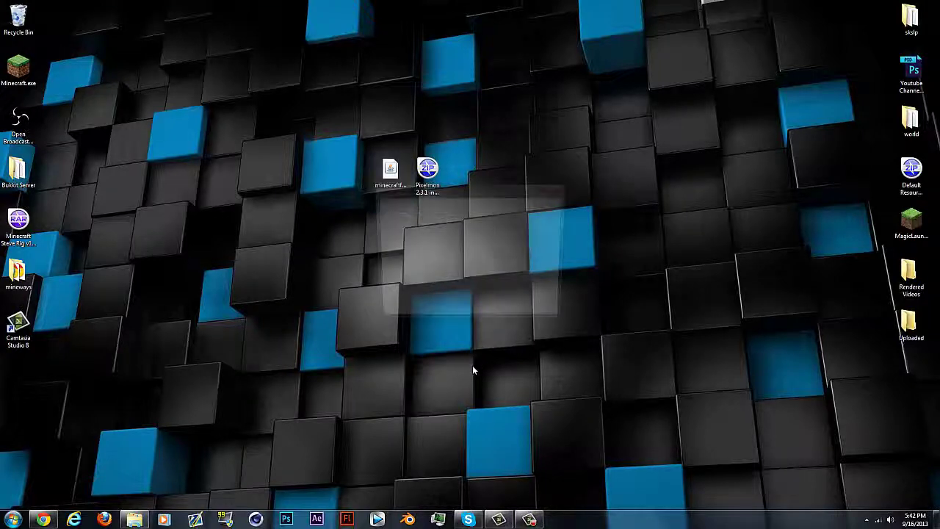
# - Install the Forge client into the default .minecraft folder and dismiss the completion message
pyautogui.moveTo(429, 188); pyautogui.dragTo(407, 166)
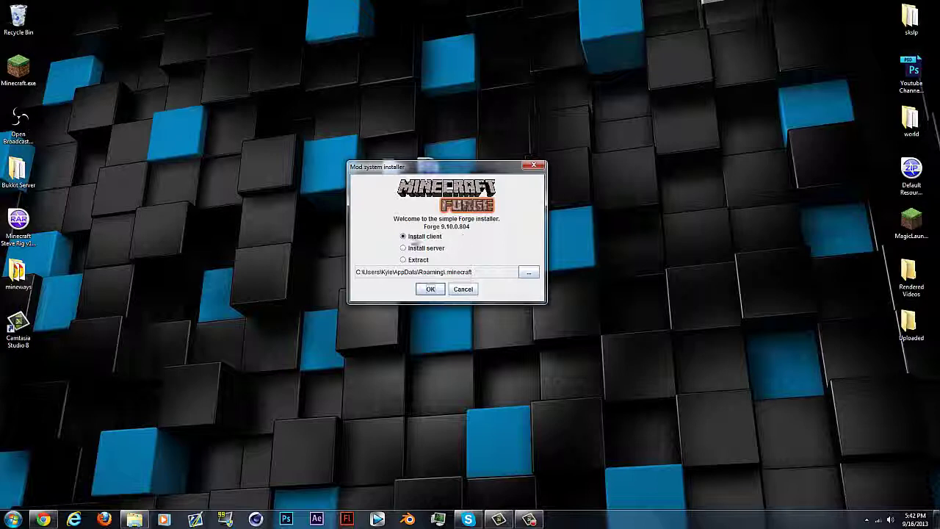
pyautogui.click(431, 288)
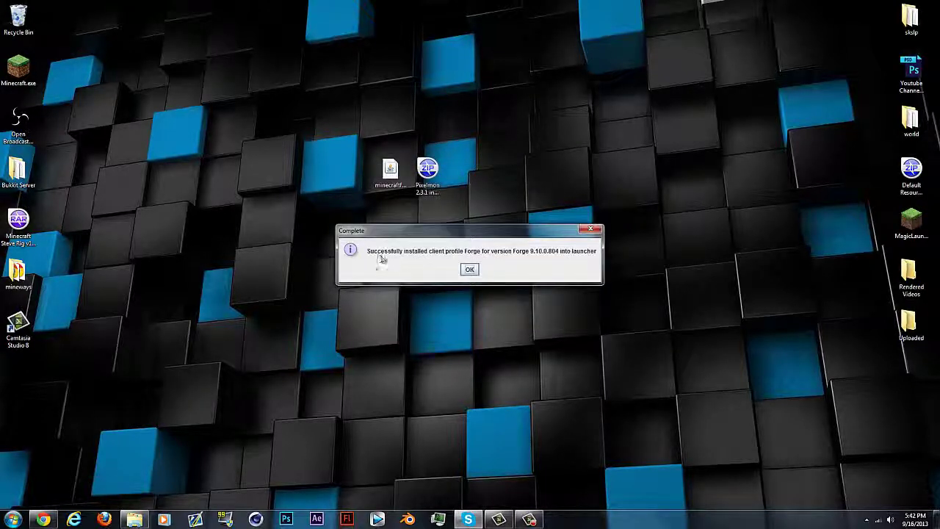
pyautogui.click(470, 269)
# - Open the Minecraft launcher from the desktop and switch to the Forge profile, reusing the existing logged-in account
pyautogui.moveTo(390, 171); pyautogui.dragTo(354, 178)
pyautogui.doubleClick(19, 70)
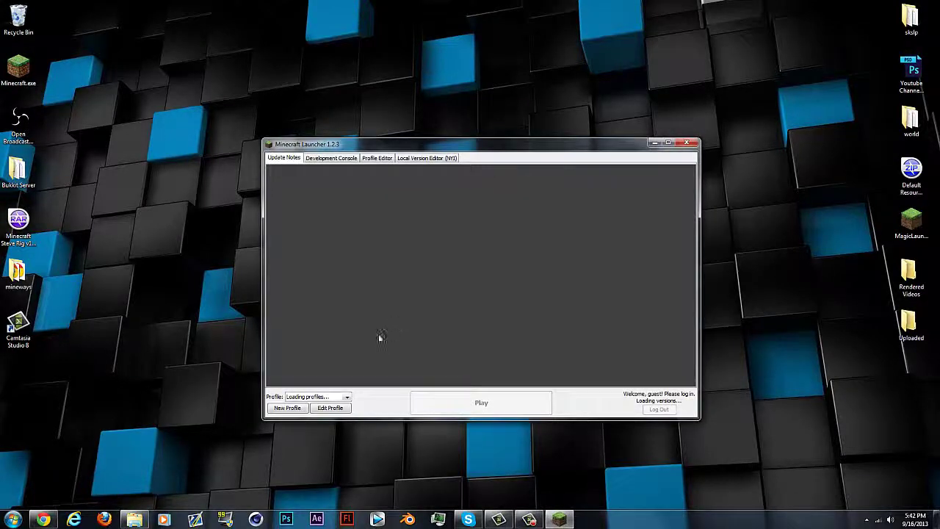
pyautogui.click(324, 397)
pyautogui.click(294, 406)
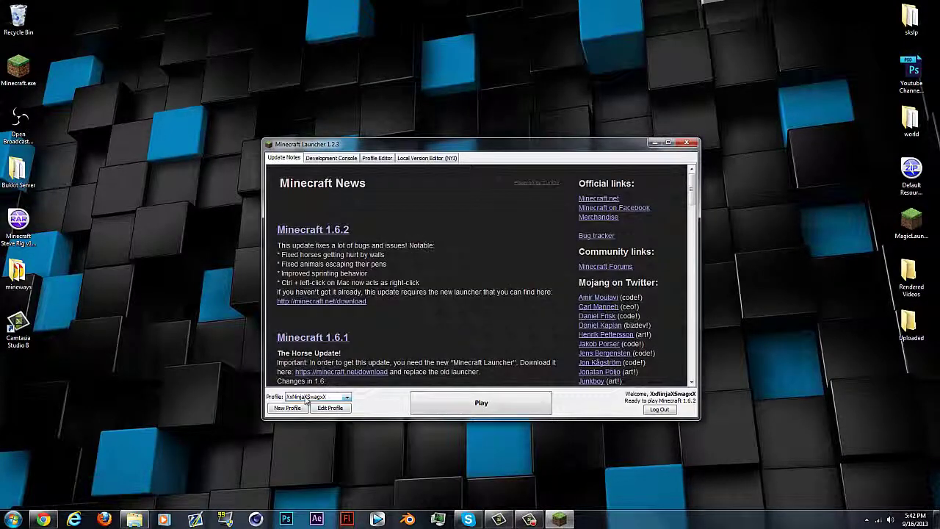
pyautogui.click(320, 398)
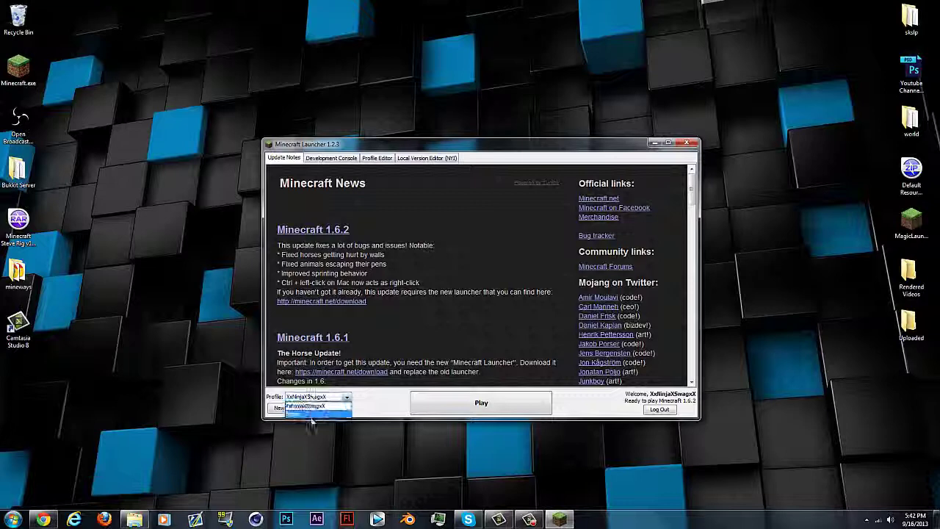
pyautogui.click(300, 415)
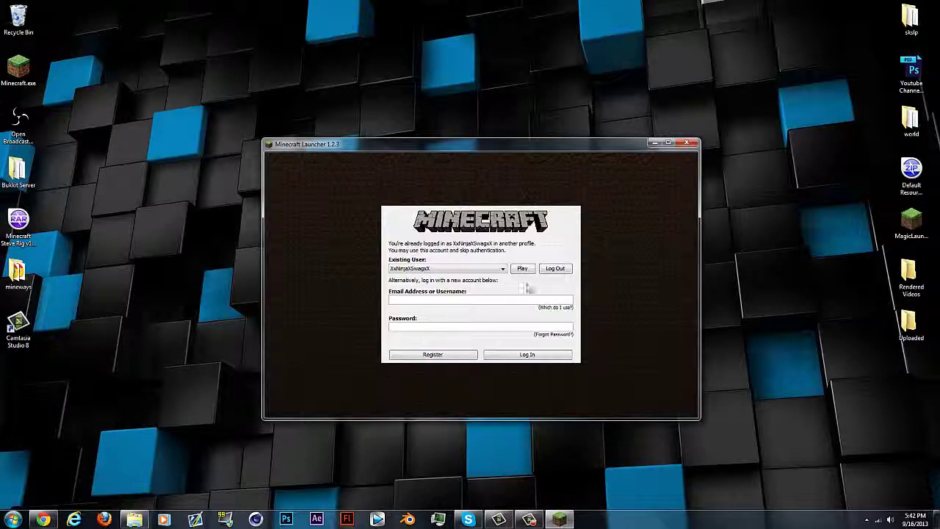
pyautogui.click(522, 268)
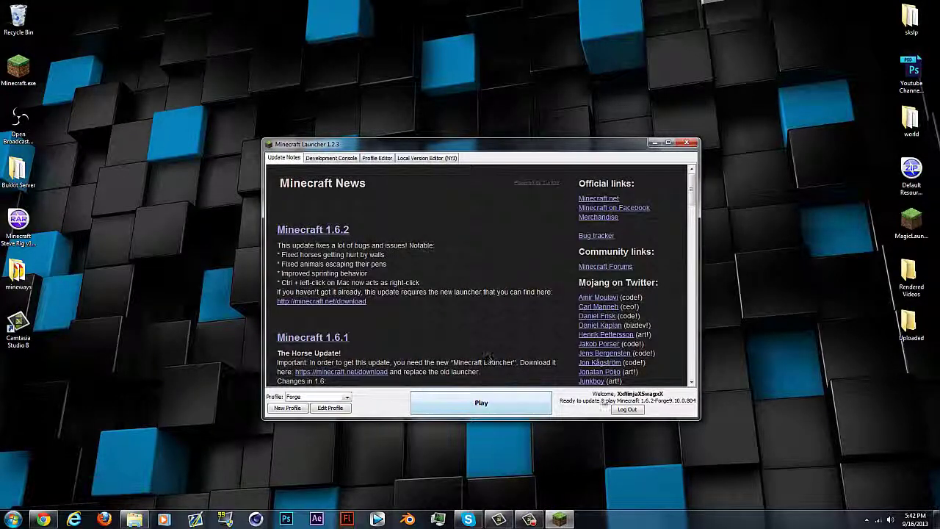
# - Run Minecraft once with the Forge profile up to the title screen and close the game
pyautogui.click(478, 404)
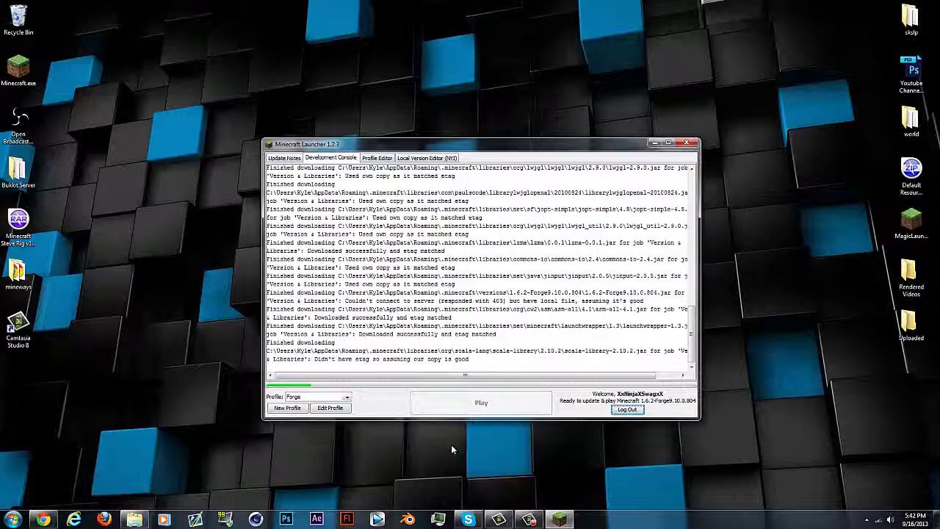
pyautogui.click(529, 519)
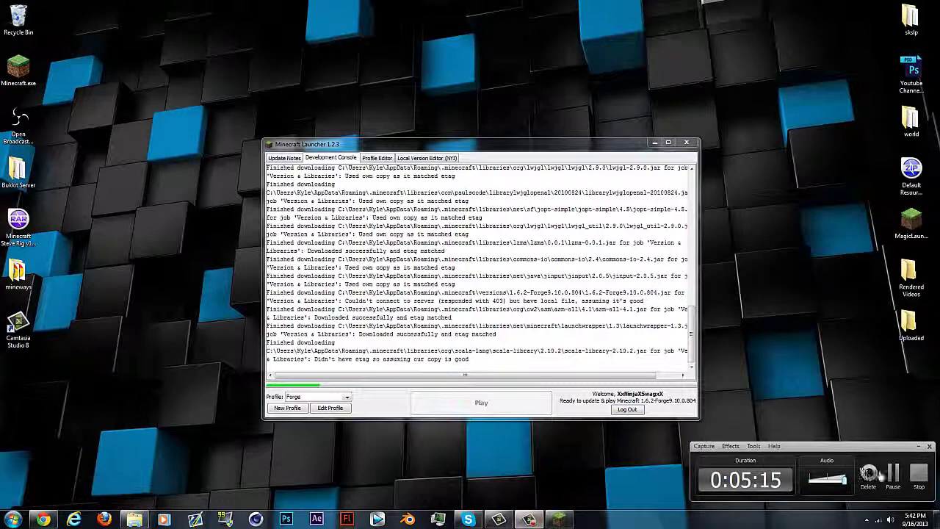
pyautogui.click(893, 474)
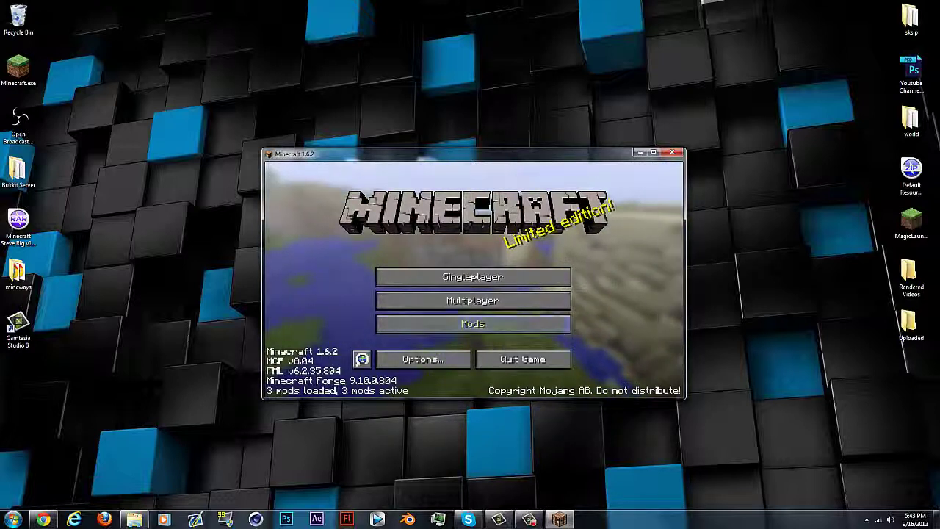
pyautogui.click(679, 154)
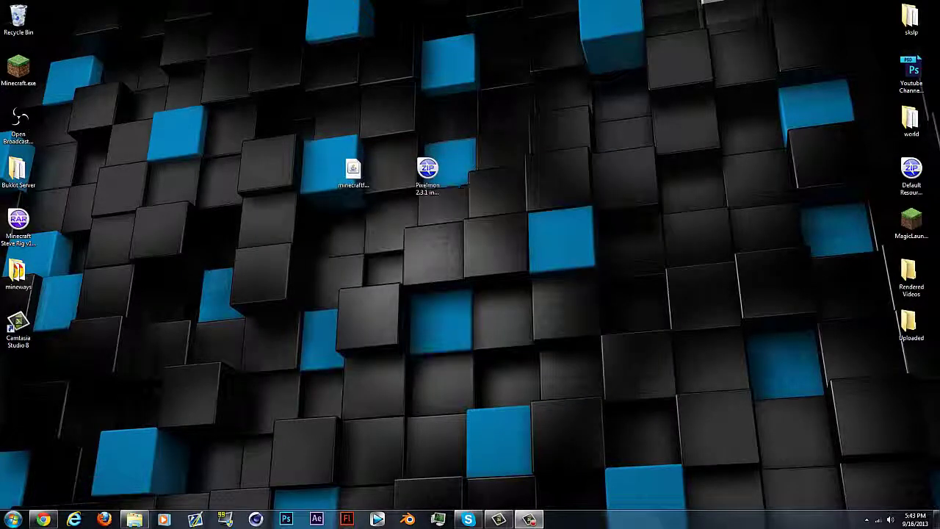
# - Open the .minecraft folder inside AppData\Roaming and shrink its window to uncover the desktop
pyautogui.click(134, 517)
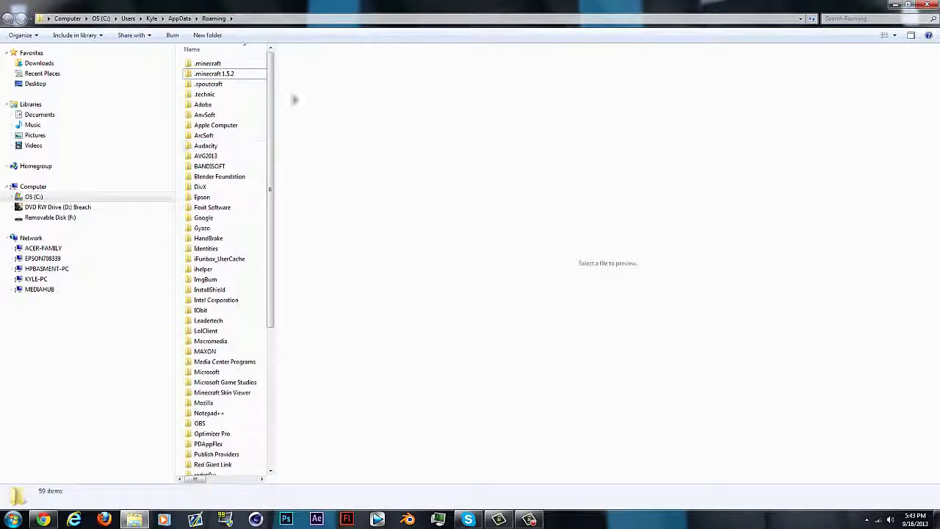
pyautogui.doubleClick(207, 64)
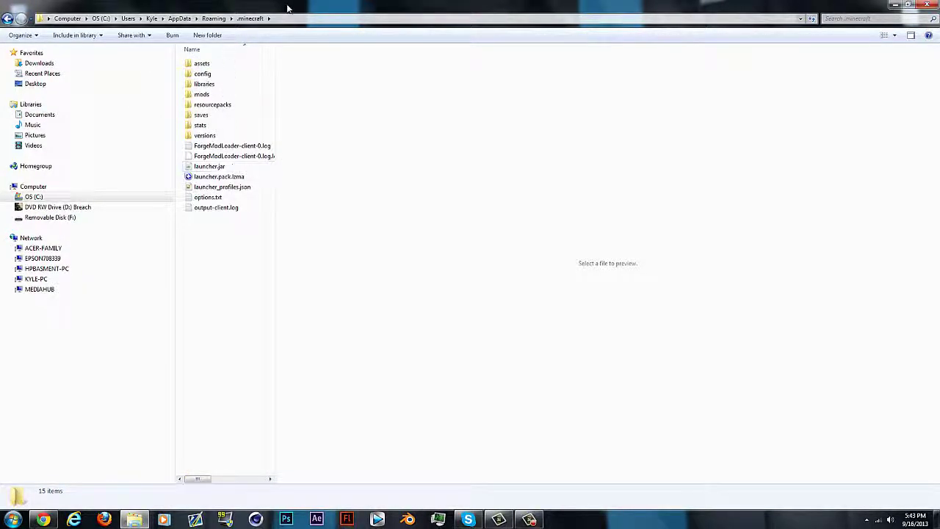
pyautogui.moveTo(342, 8); pyautogui.dragTo(228, 125)
# - Open the Pixelmon 2.3.1 install.zip archive from the desktop in Bandizip
pyautogui.moveTo(428, 173); pyautogui.dragTo(464, 178)
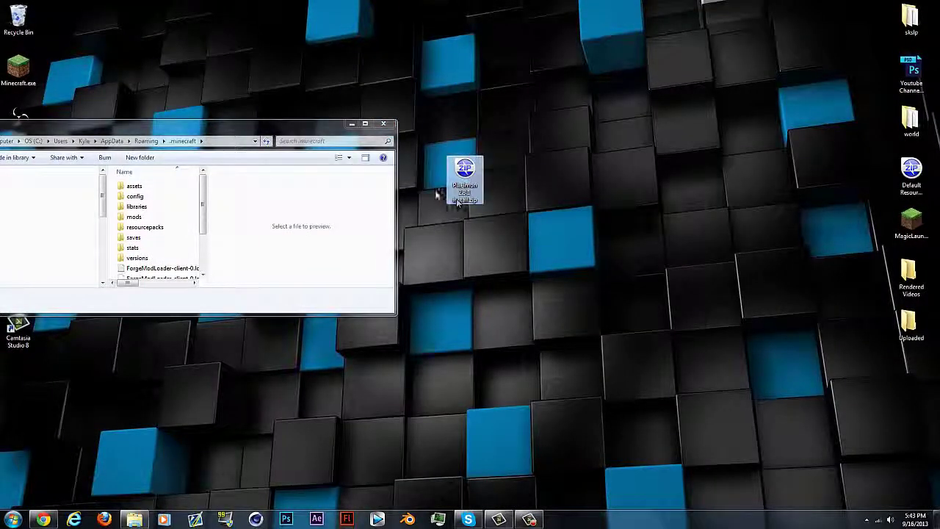
pyautogui.moveTo(442, 132); pyautogui.dragTo(485, 138)
pyautogui.click(464, 185)
pyautogui.moveTo(429, 125); pyautogui.dragTo(582, 129)
pyautogui.doubleClick(466, 174)
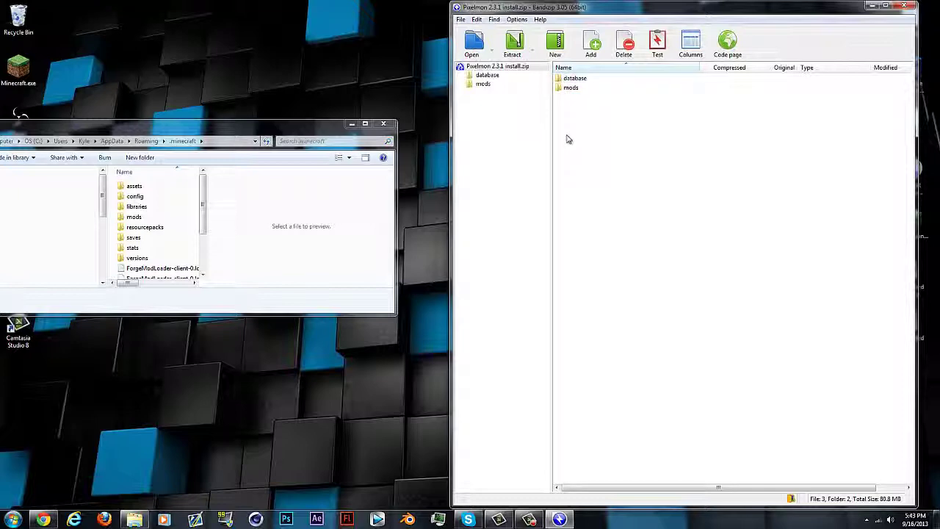
# - Arrange the .minecraft folder window side by side with the open Pixelmon archive
pyautogui.hotkey('ctrl', 'a')
pyautogui.doubleClick(321, 123)
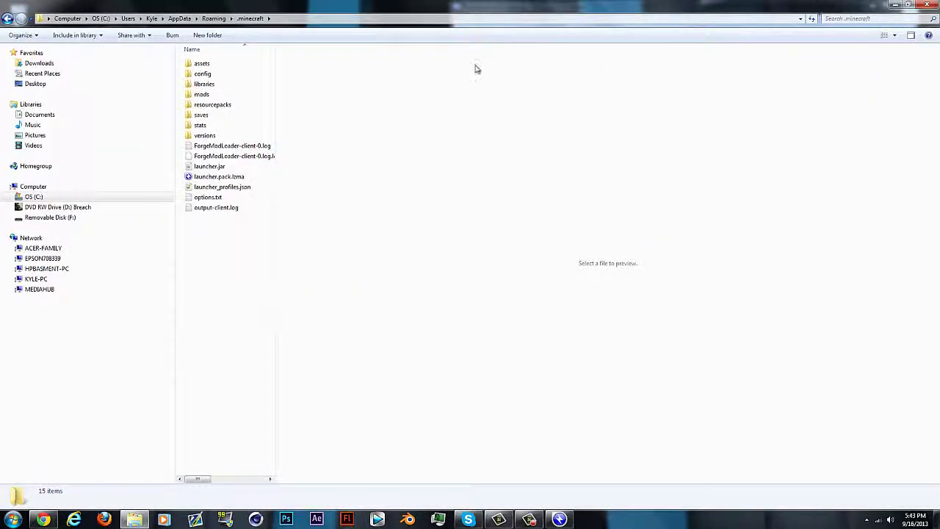
pyautogui.moveTo(475, 6); pyautogui.dragTo(114, 51)
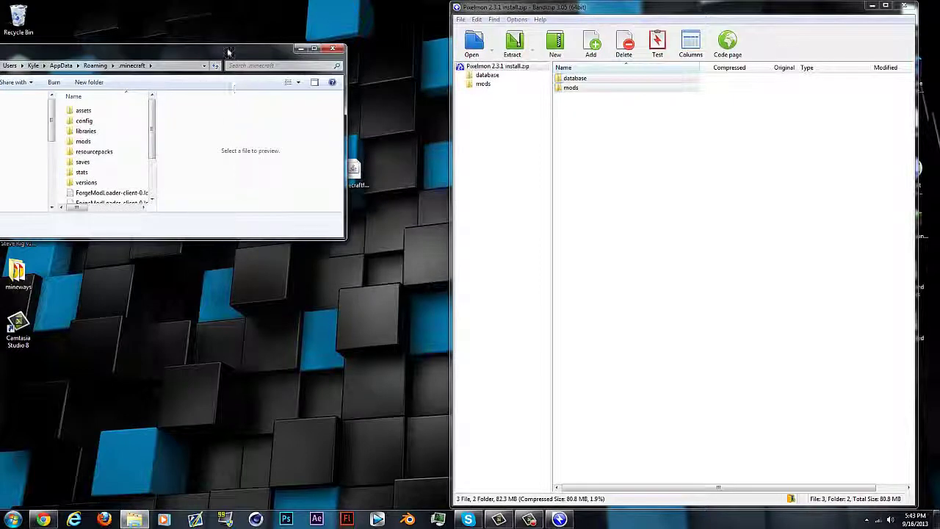
pyautogui.moveTo(228, 52); pyautogui.dragTo(3, 53)
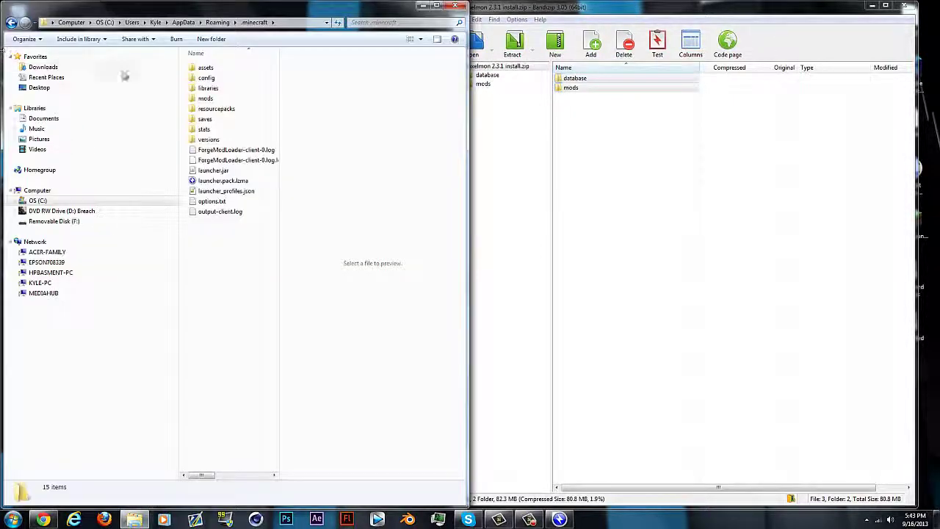
# - Copy the database and mods folders from the Pixelmon archive into .minecraft, merging with the existing mods folder
pyautogui.click(606, 127)
pyautogui.click(570, 88)
pyautogui.click(587, 121)
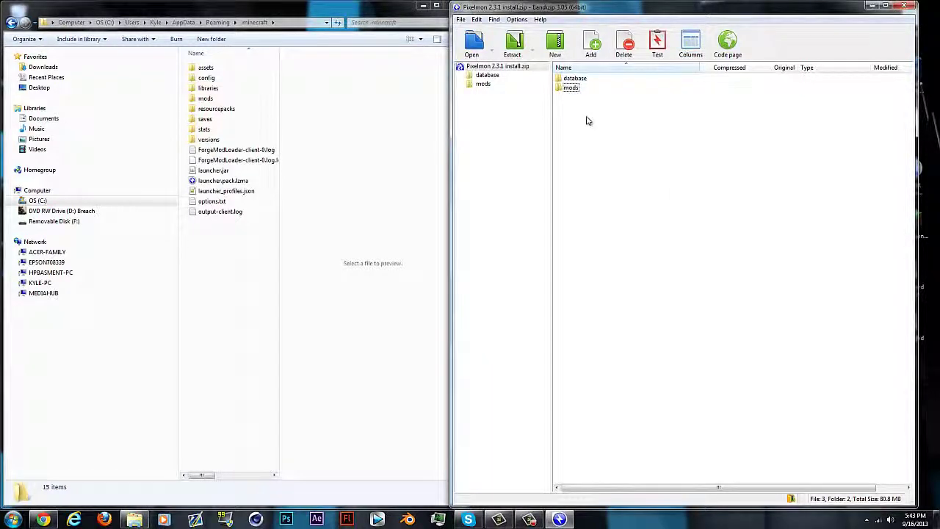
pyautogui.hotkey('ctrl', 'a')
pyautogui.moveTo(589, 78); pyautogui.dragTo(274, 263)
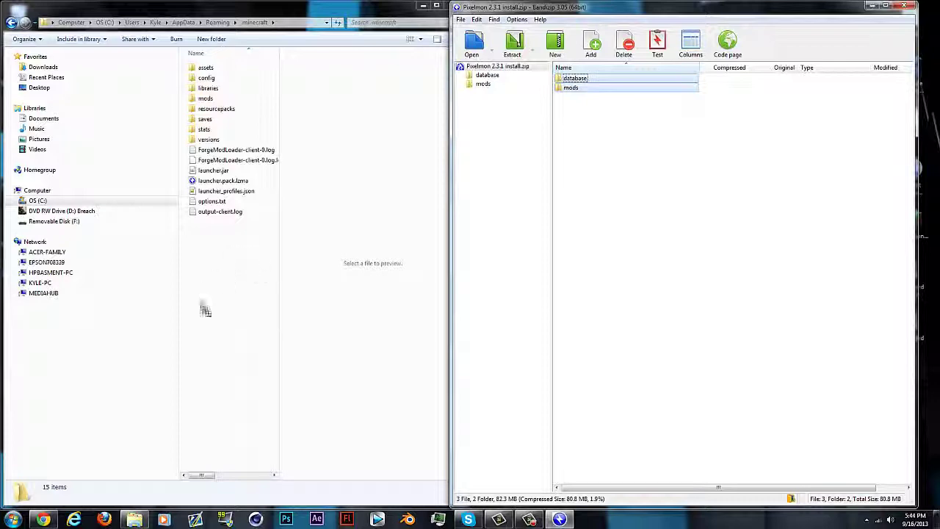
pyautogui.moveTo(202, 304); pyautogui.dragTo(247, 271)
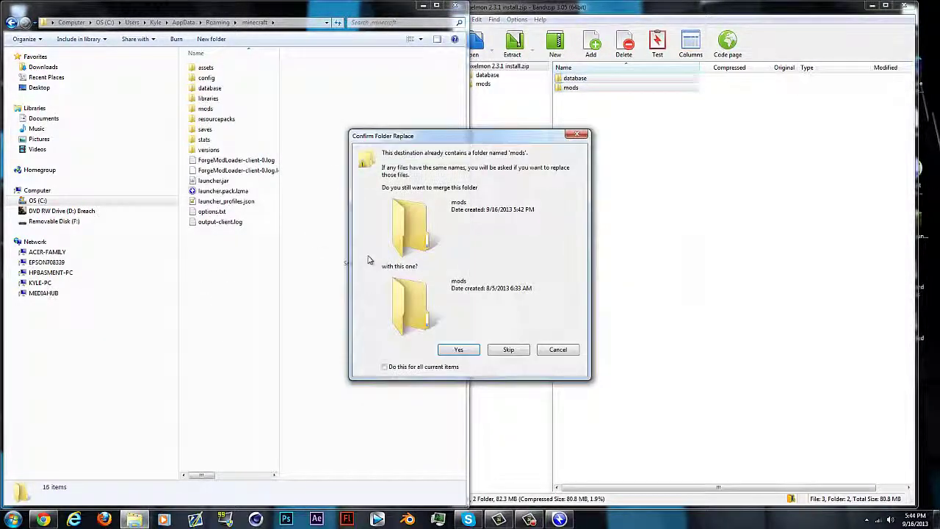
pyautogui.click(458, 350)
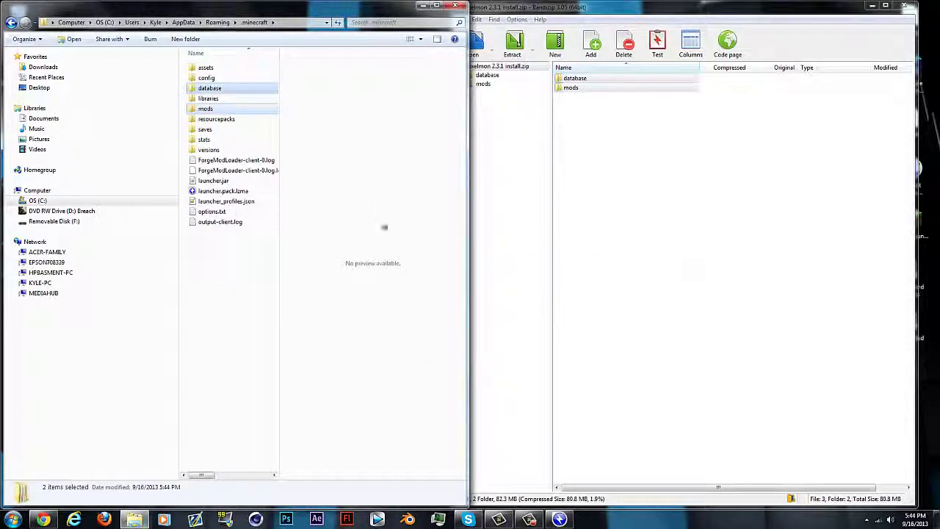
# - Close the .minecraft folder and archive windows and start Minecraft with the Forge profile
pyautogui.click(220, 326)
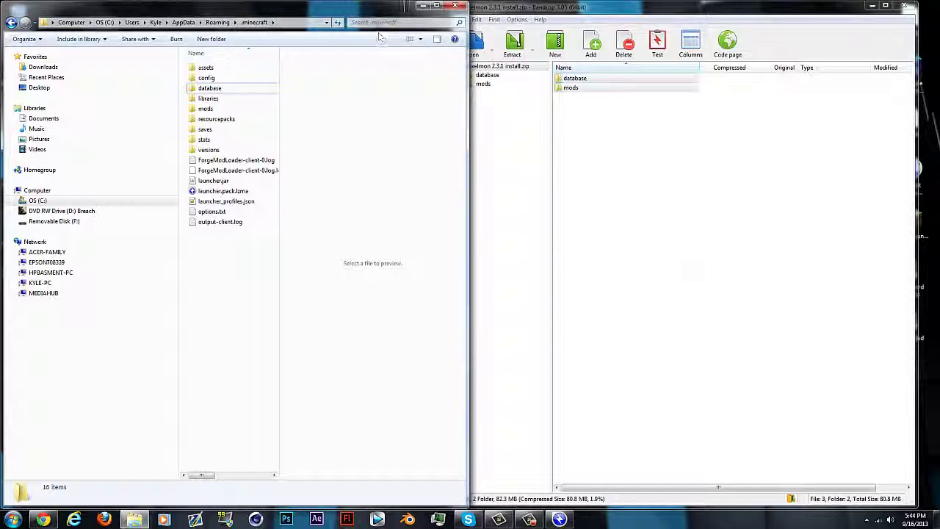
pyautogui.click(457, 7)
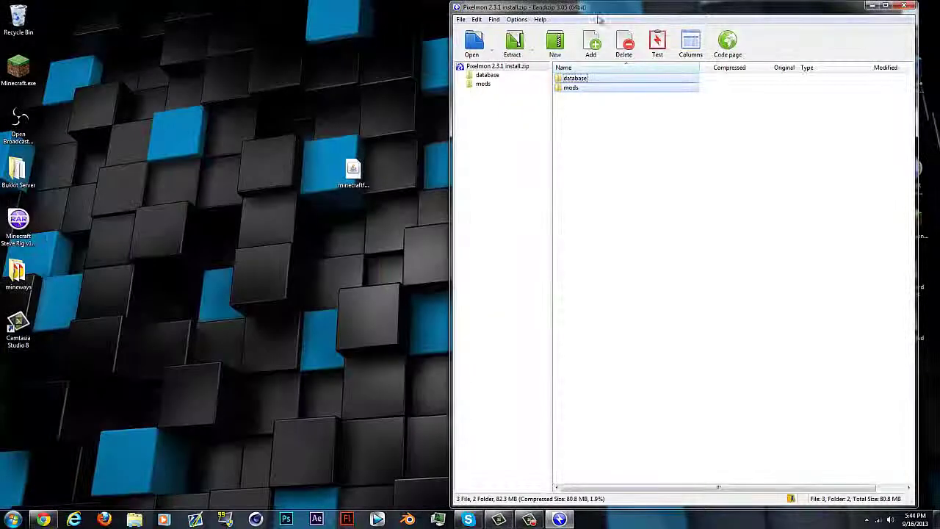
pyautogui.click(904, 5)
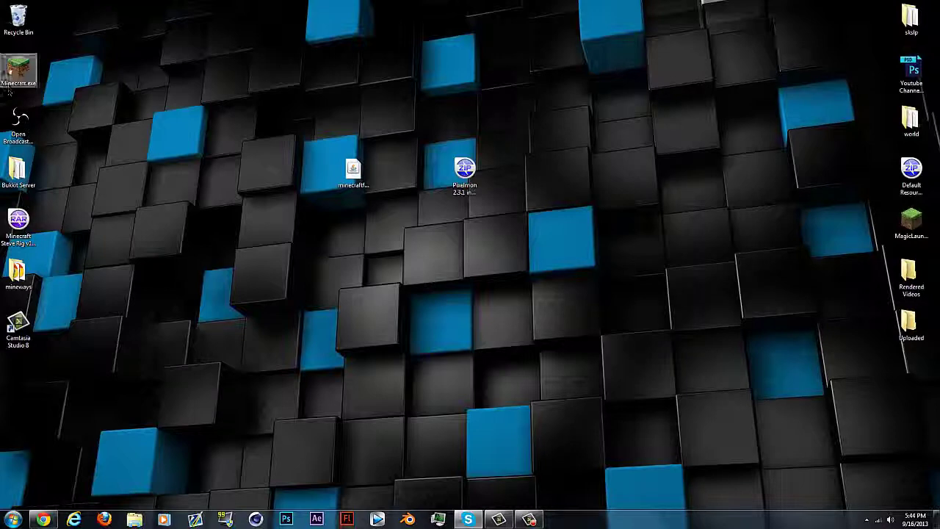
pyautogui.doubleClick(17, 72)
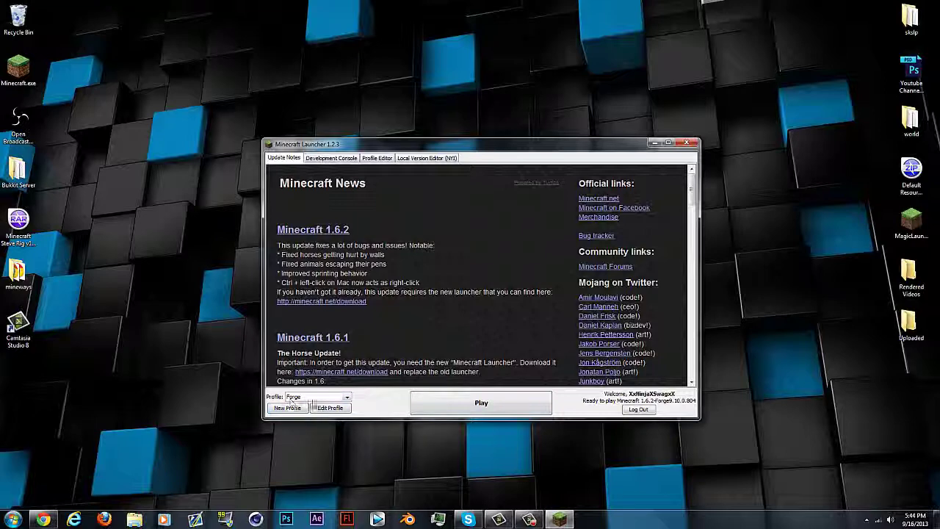
pyautogui.click(494, 404)
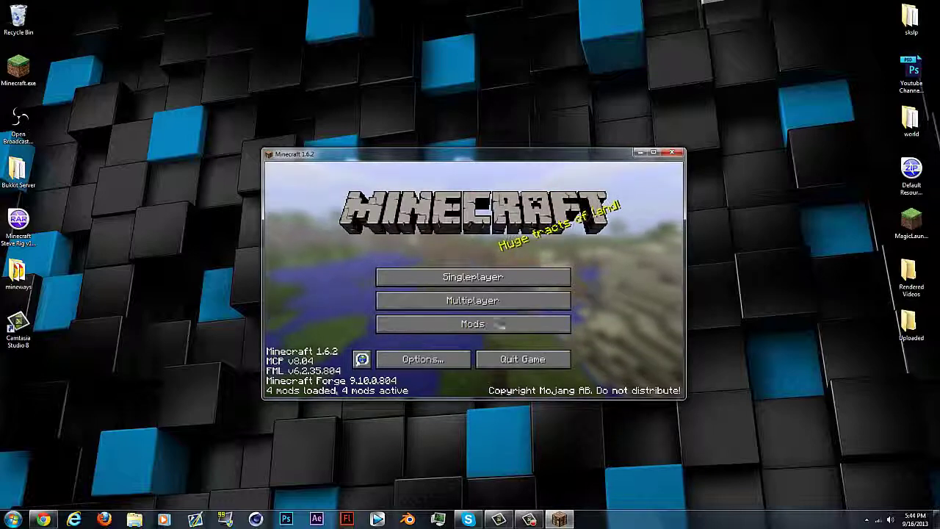
# - Check the game's mod list for Pixelmon, view its details and return to the title screen
pyautogui.click(477, 324)
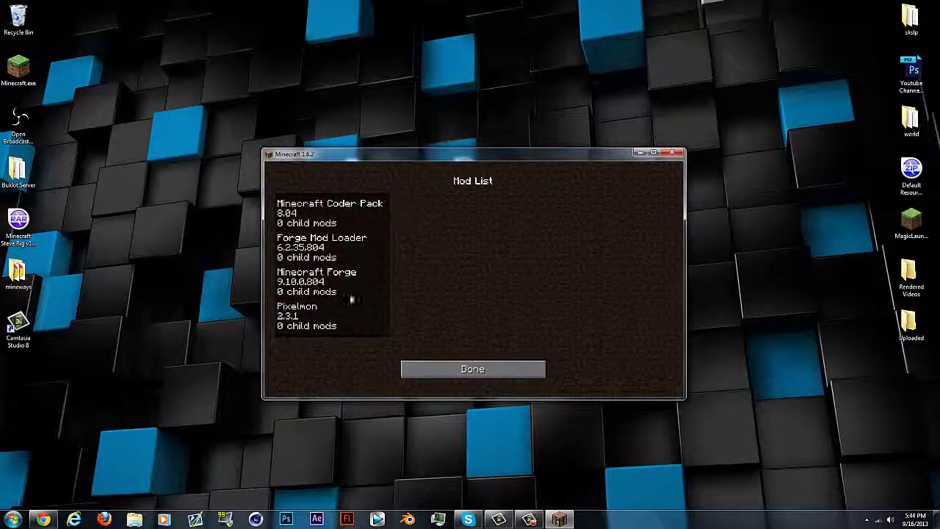
pyautogui.click(466, 373)
pyautogui.click(485, 323)
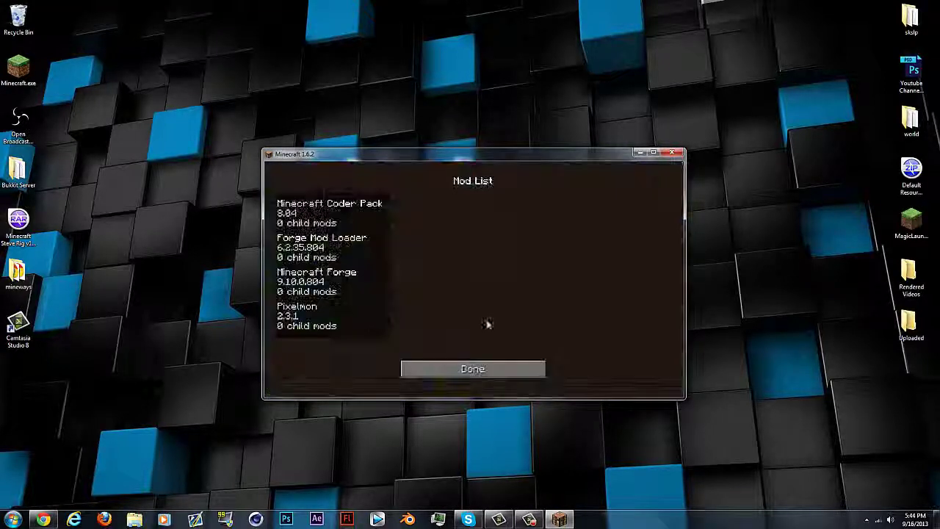
pyautogui.click(292, 318)
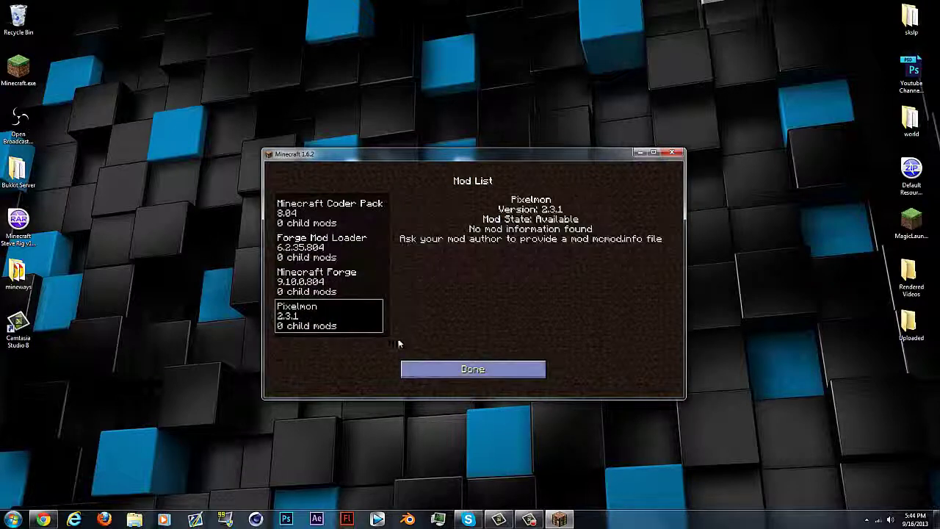
pyautogui.click(485, 370)
# - Create a singleplayer Survival world named New World and enter it with Charmander as the starter Pokémon
pyautogui.click(521, 277)
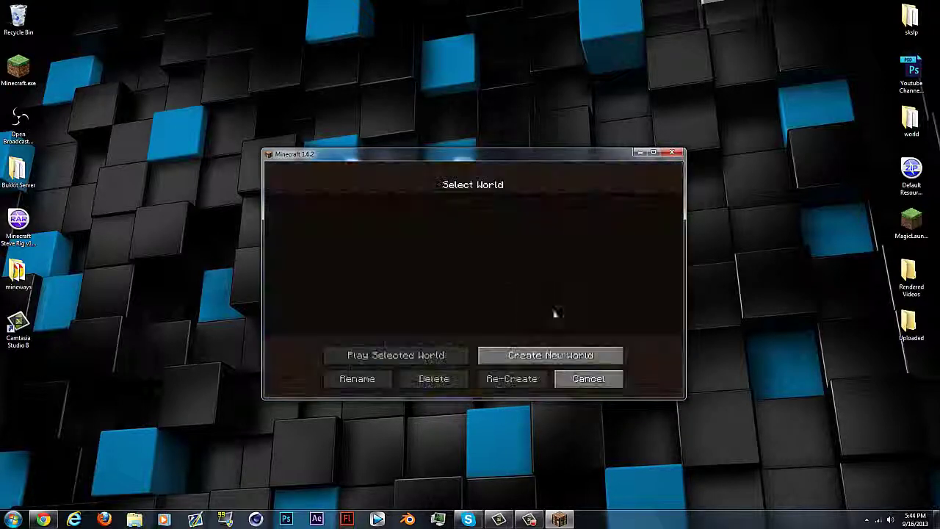
pyautogui.click(558, 354)
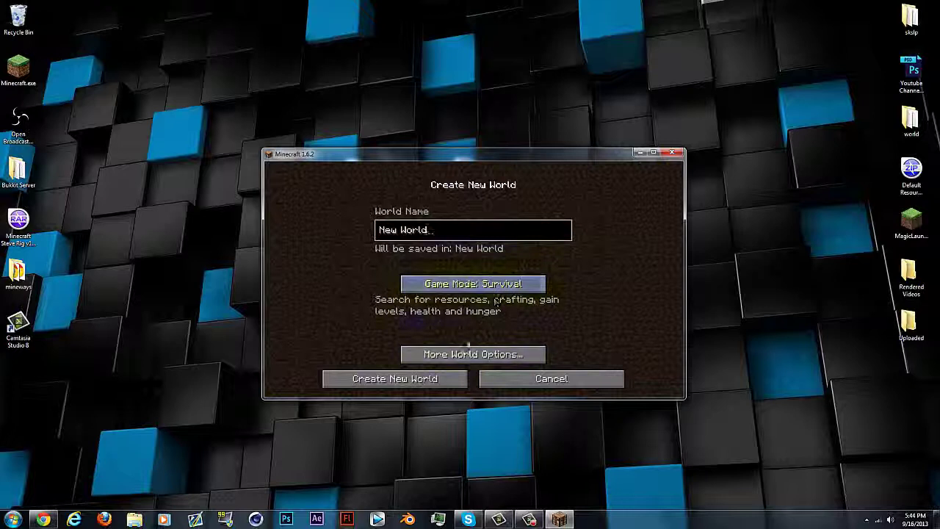
pyautogui.click(418, 378)
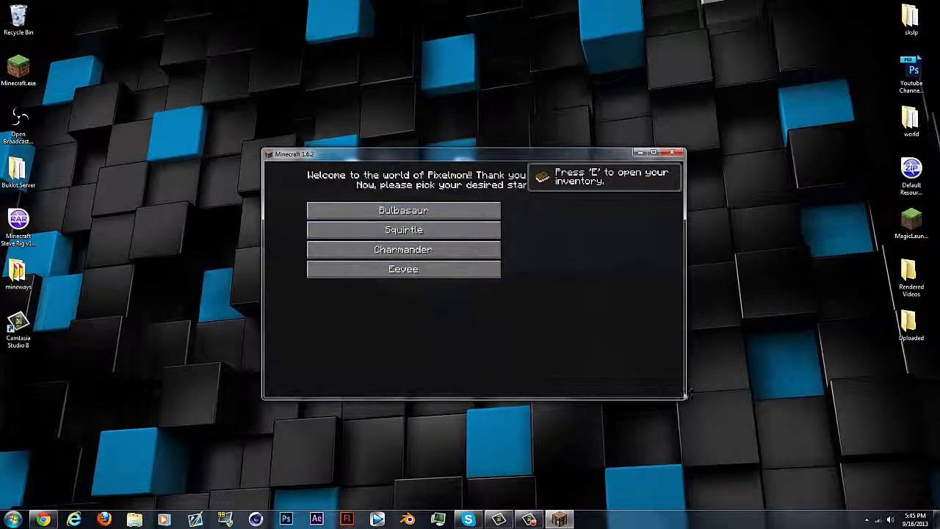
pyautogui.click(415, 251)
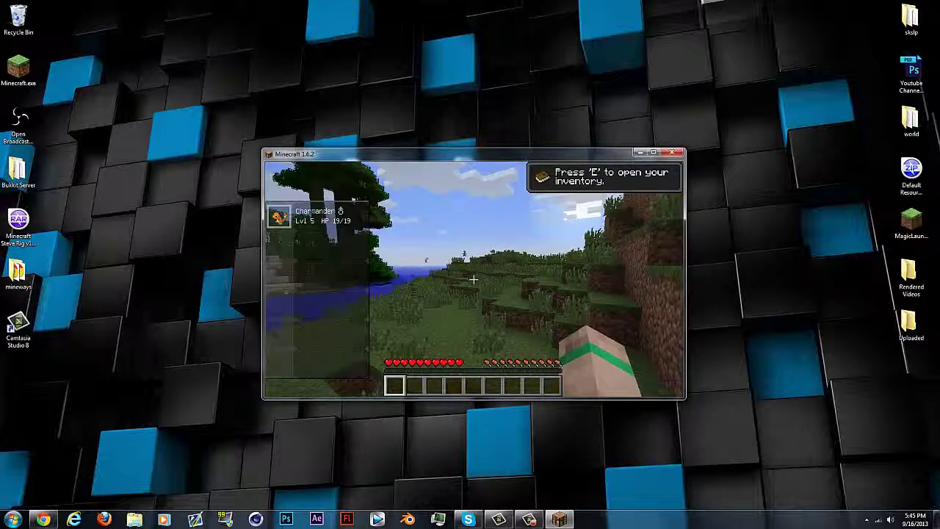
pyautogui.press('w')
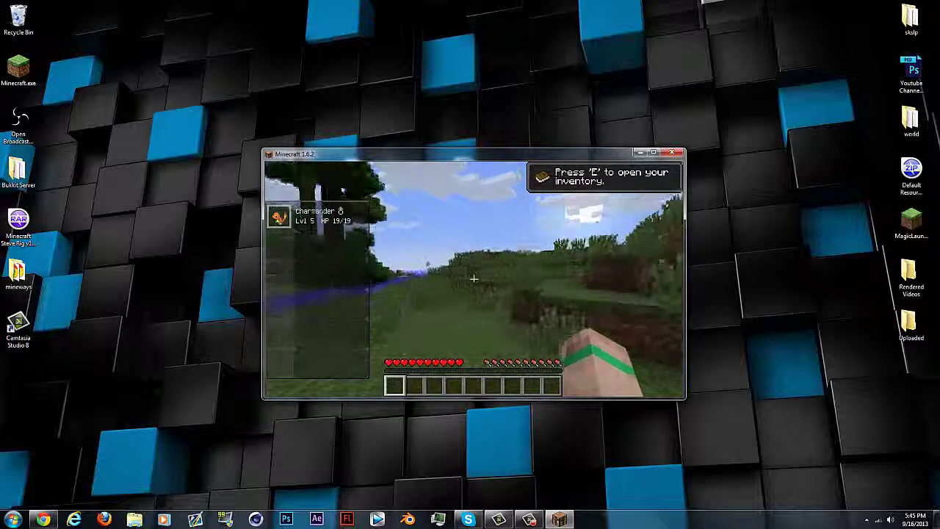
# - Pause the game and set Graphics to Fast in the video settings
pyautogui.press('Escape')
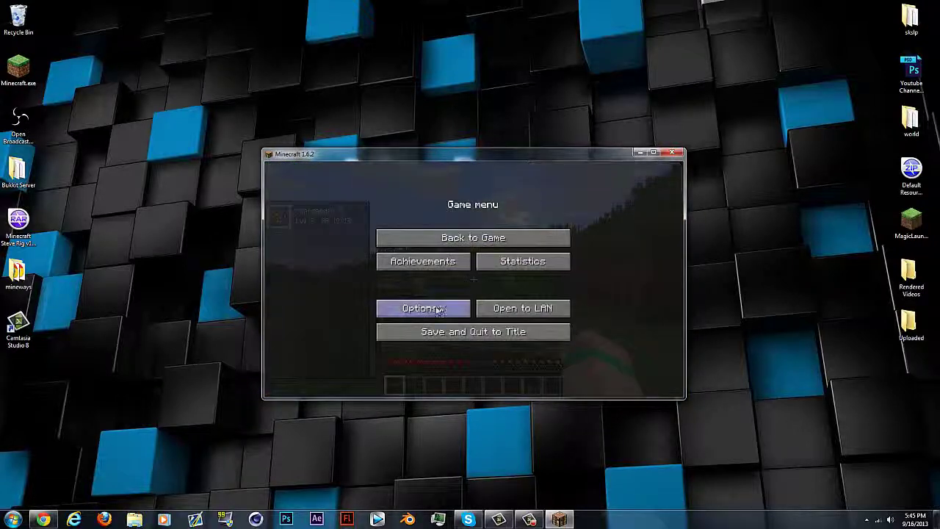
pyautogui.click(429, 306)
pyautogui.click(394, 298)
pyautogui.click(431, 205)
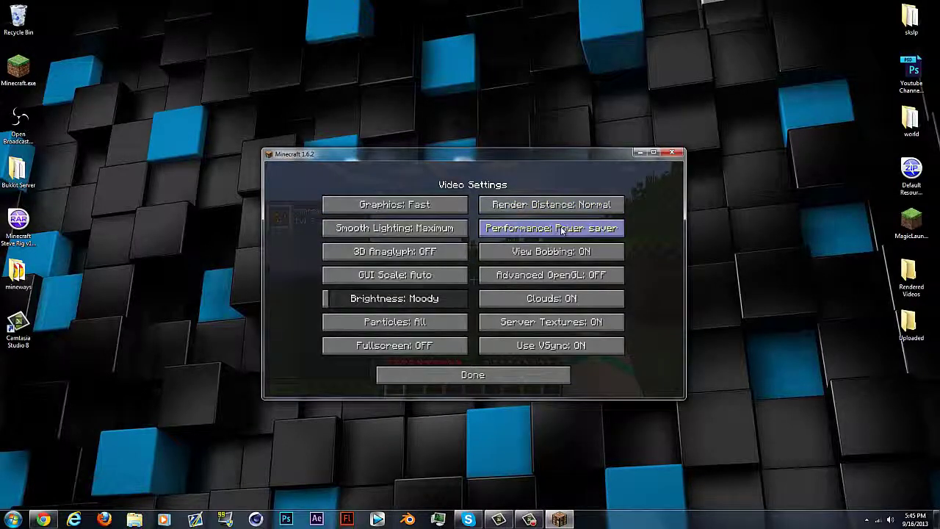
# - Return to the game from the video settings, send out Charmander into the world and recall it
pyautogui.press('Escape')
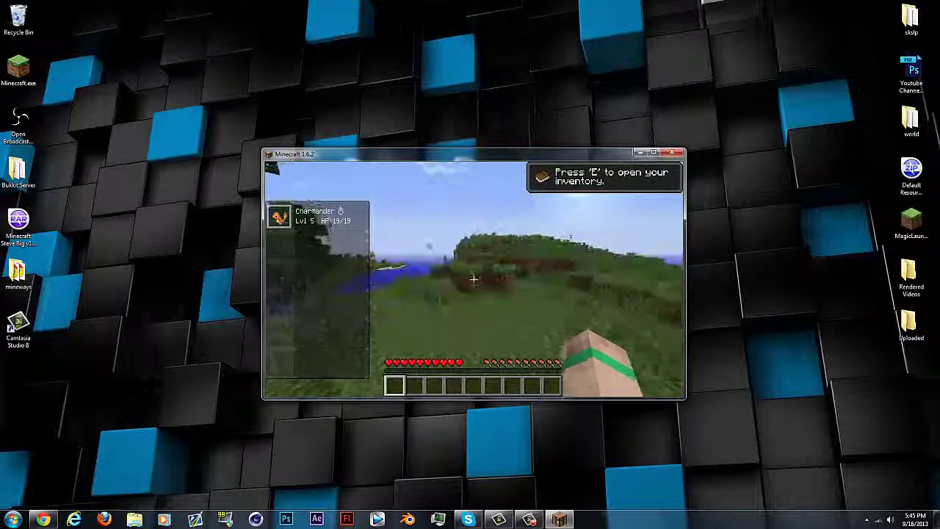
pyautogui.press('r')
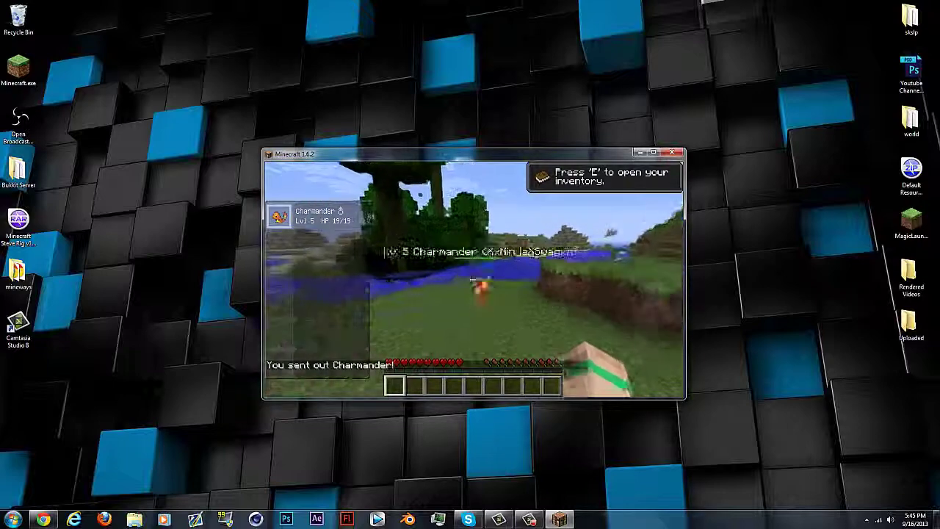
pyautogui.press('r')
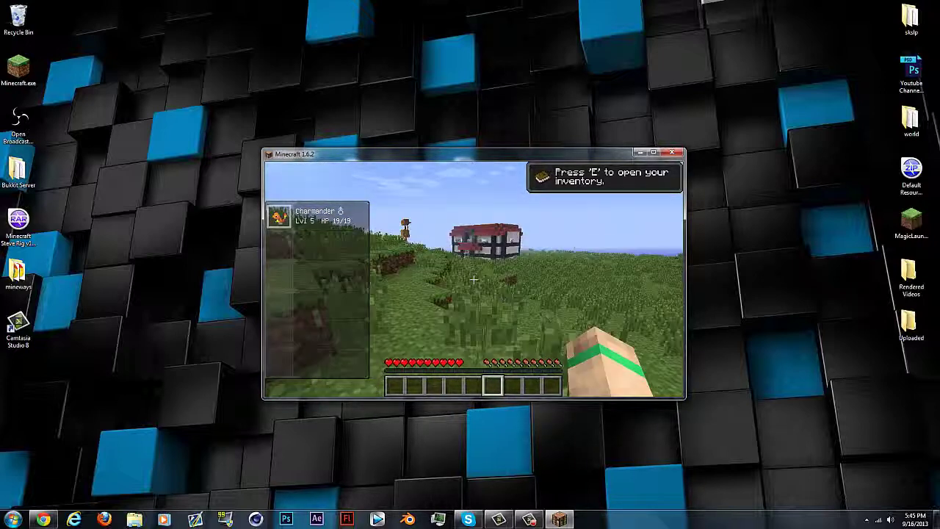
# - Walk across the grass to the red-roofed building, go inside through its glass entrance and open the inventory
pyautogui.click(474, 278)
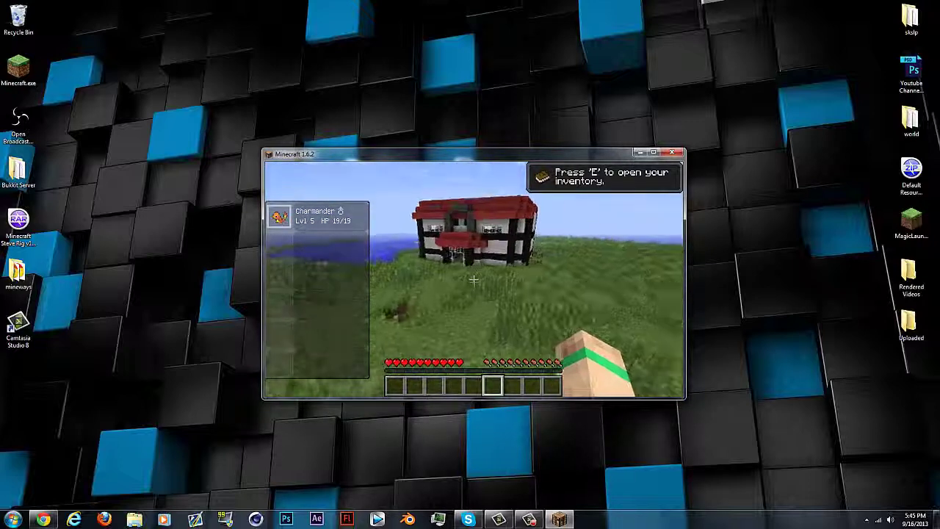
pyautogui.click(474, 279)
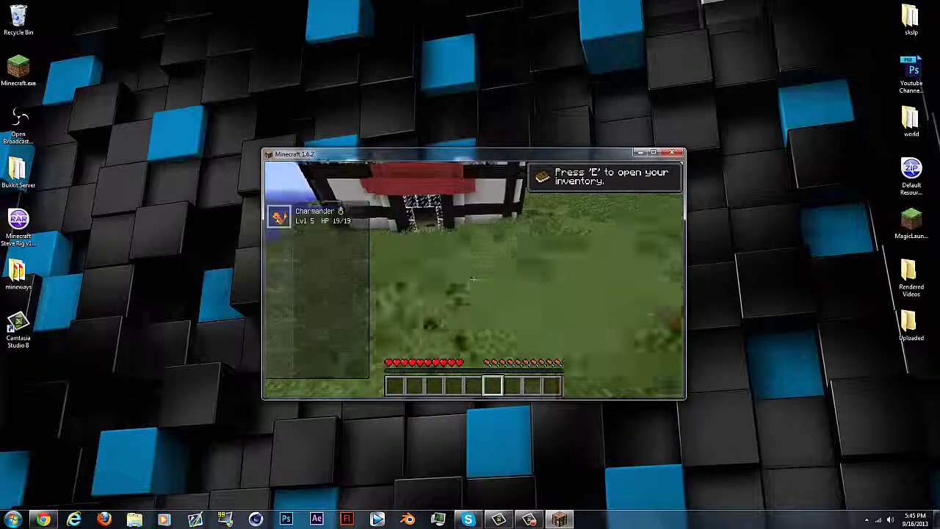
pyautogui.press('w')
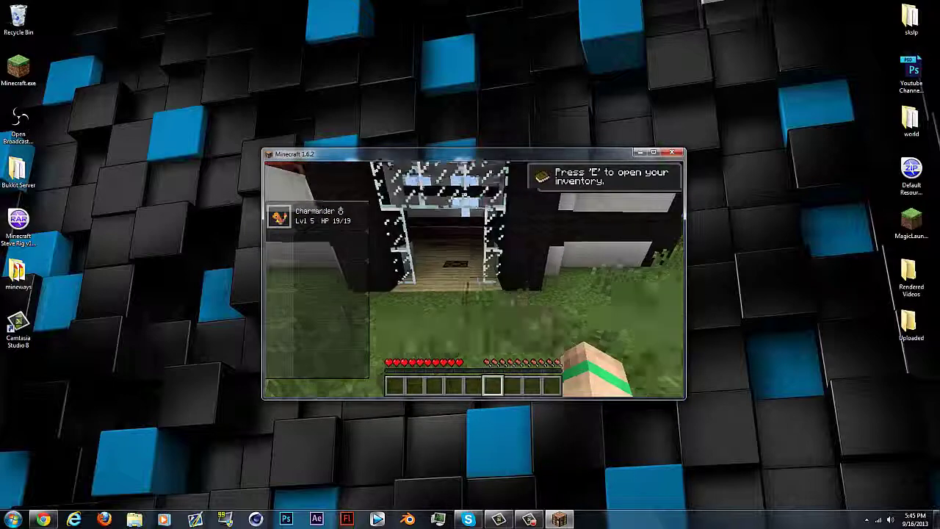
pyautogui.press('w')
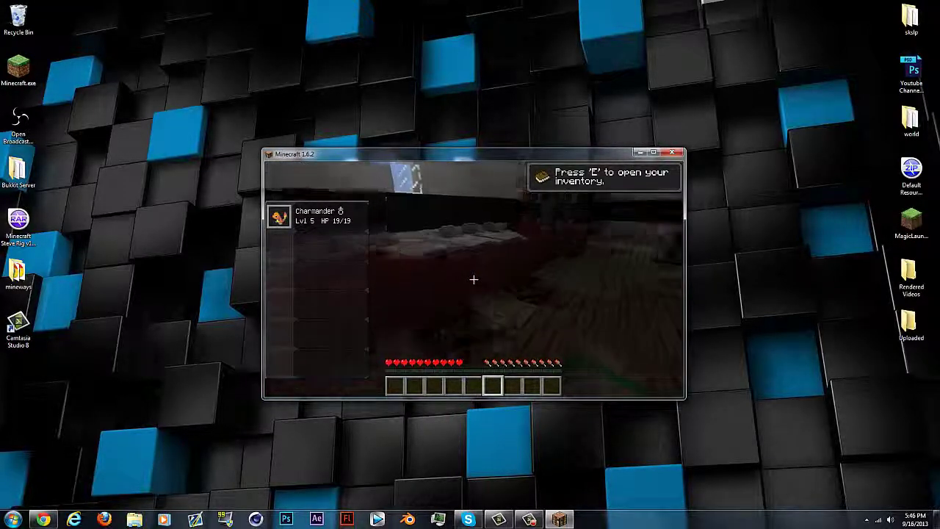
pyautogui.press('w')
pyautogui.press('e')
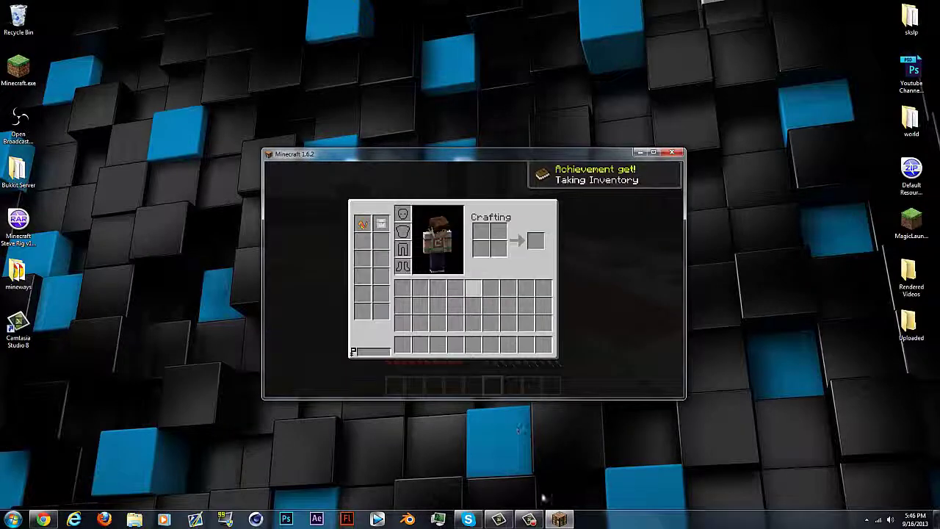